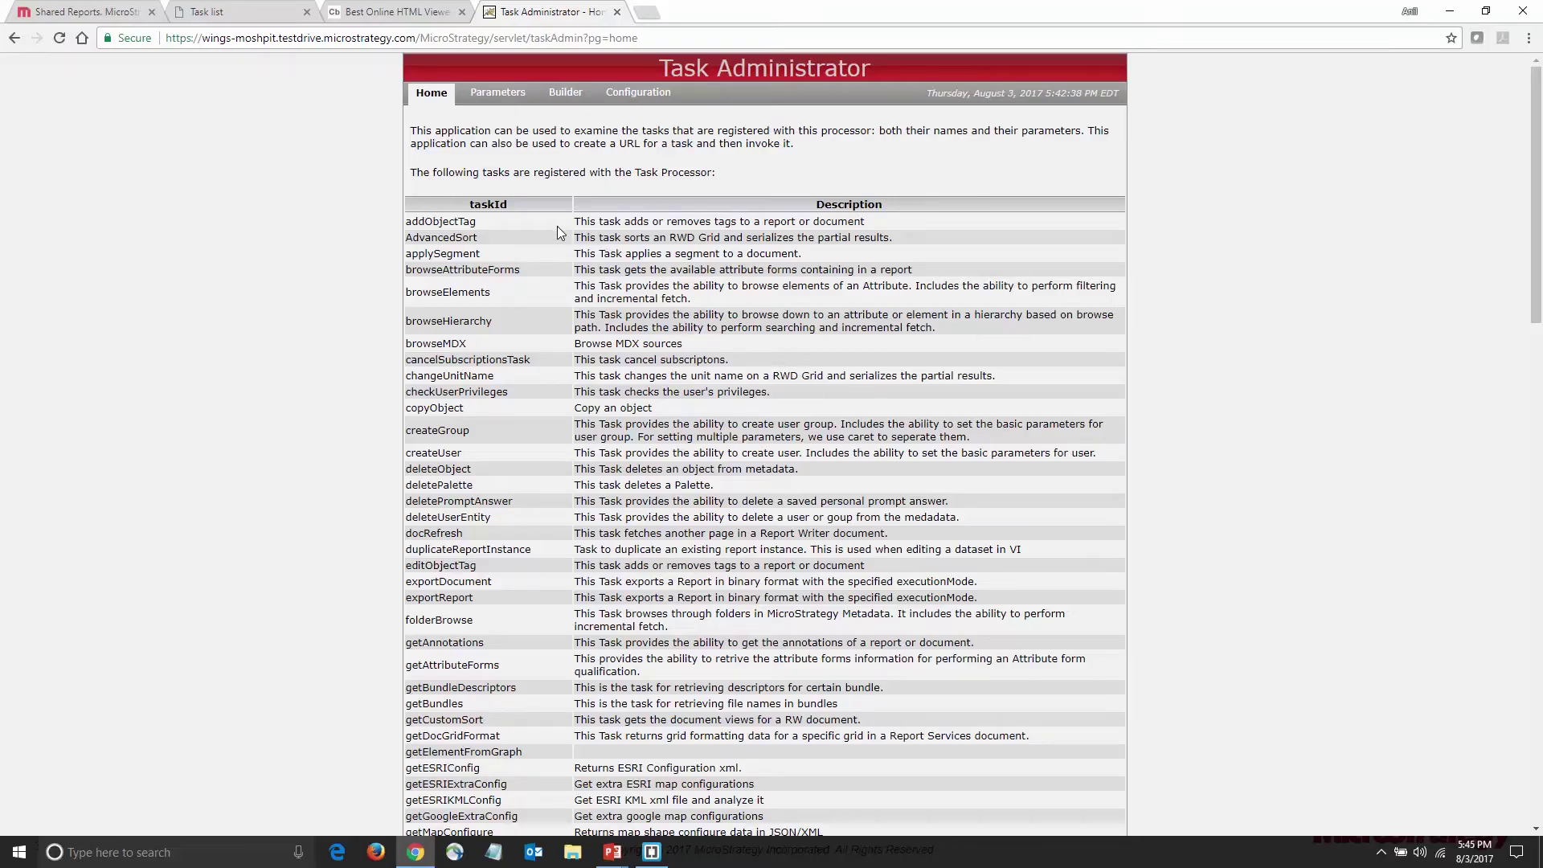
# Pick login from the Parameters page's Task ID list to view its parameters and defaults
pyautogui.click(506, 97)
pyautogui.click(549, 163)
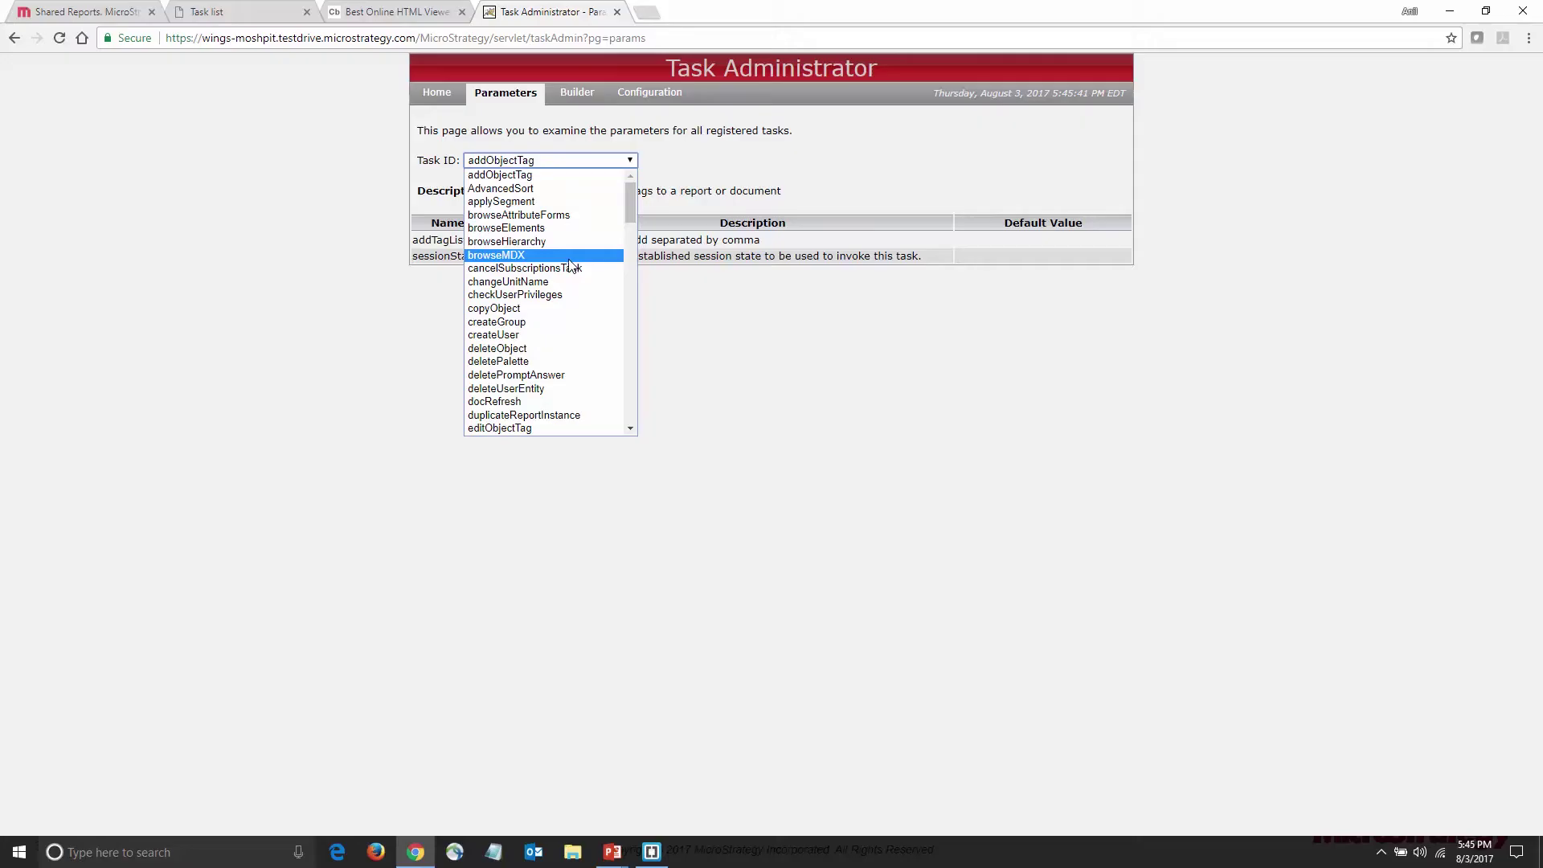
pyautogui.scroll(-2, 570, 263)
pyautogui.scroll(-10, 570, 263)
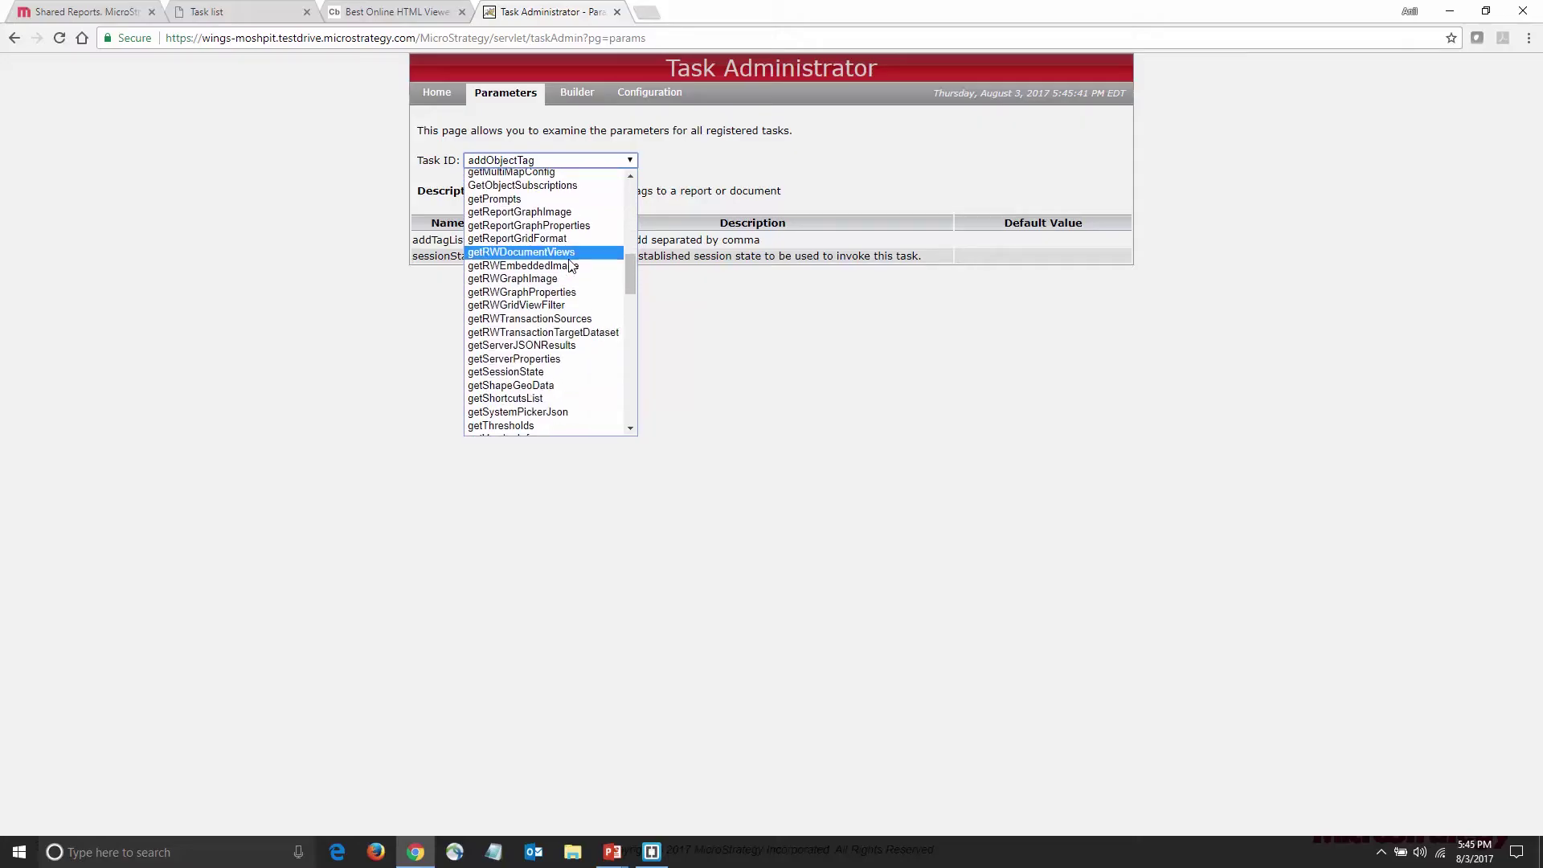
pyautogui.click(568, 244)
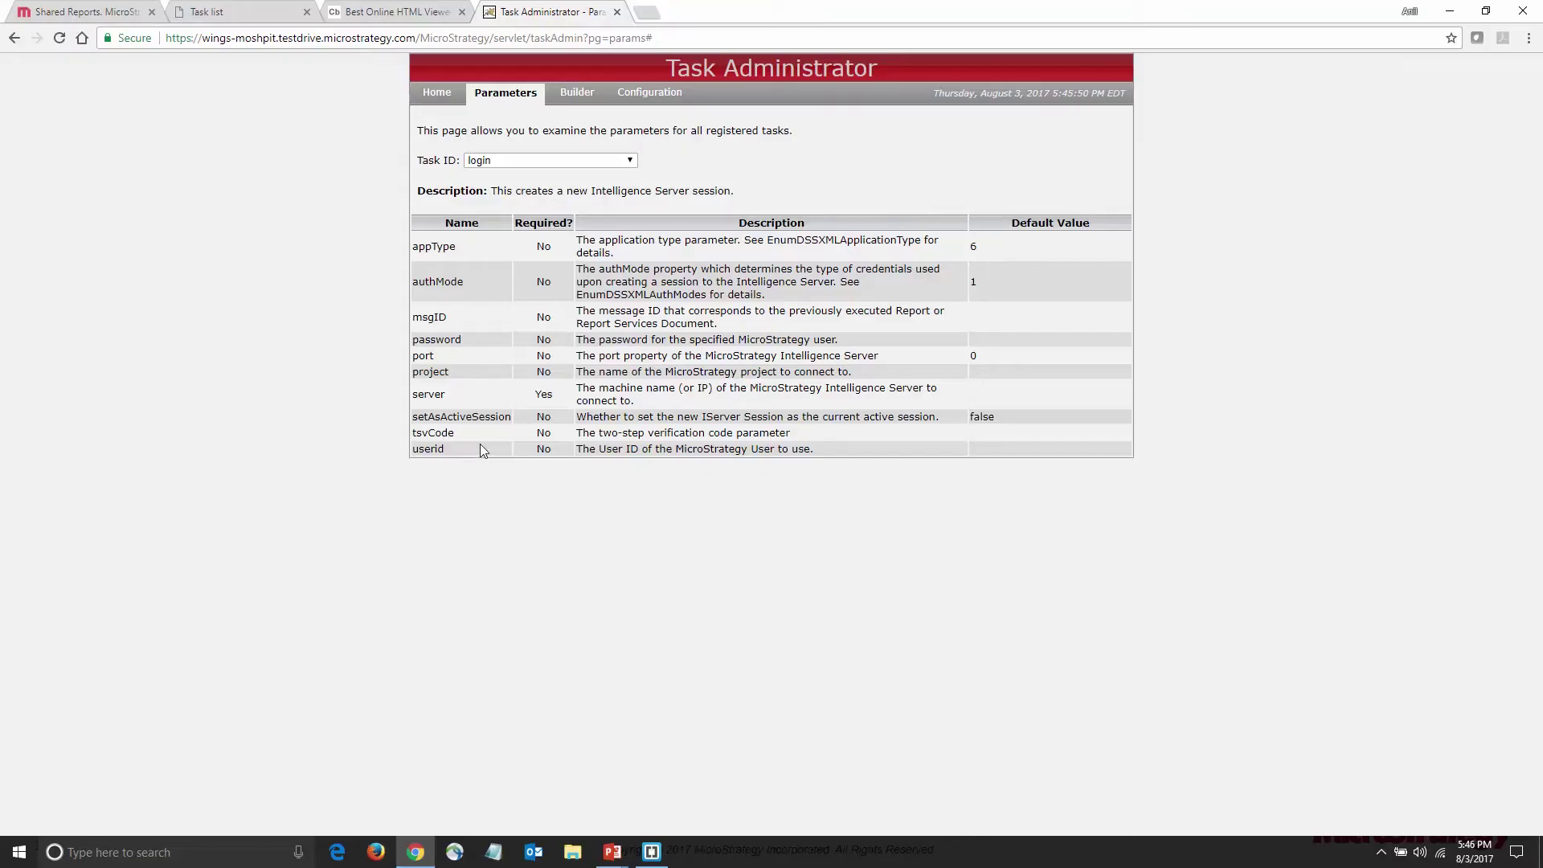
# Set up the Builder for the login task, keeping the juil_iframe envelope
pyautogui.click(577, 98)
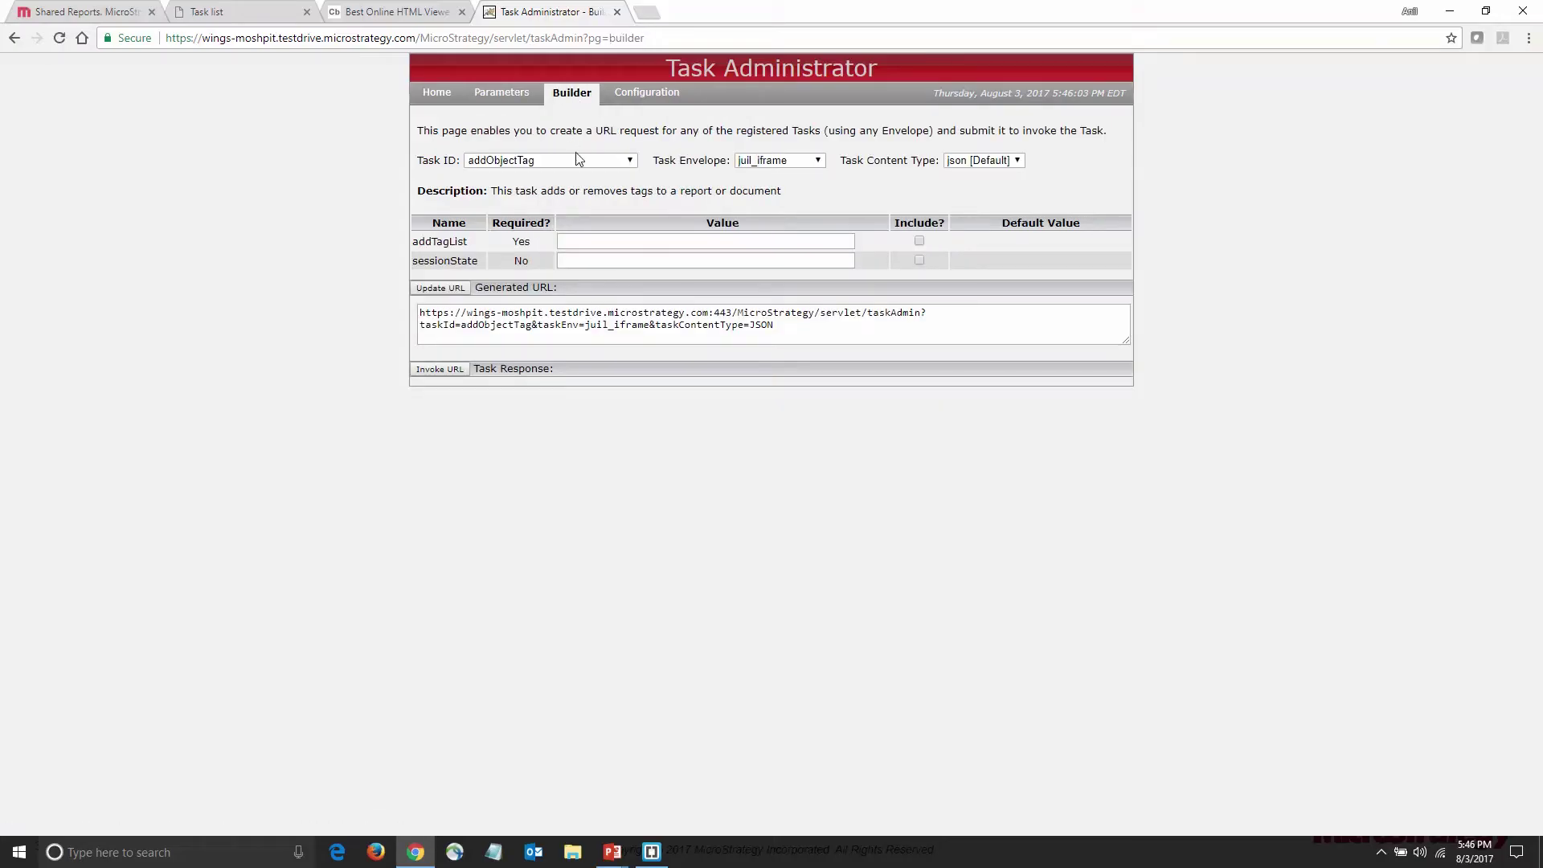
pyautogui.click(580, 161)
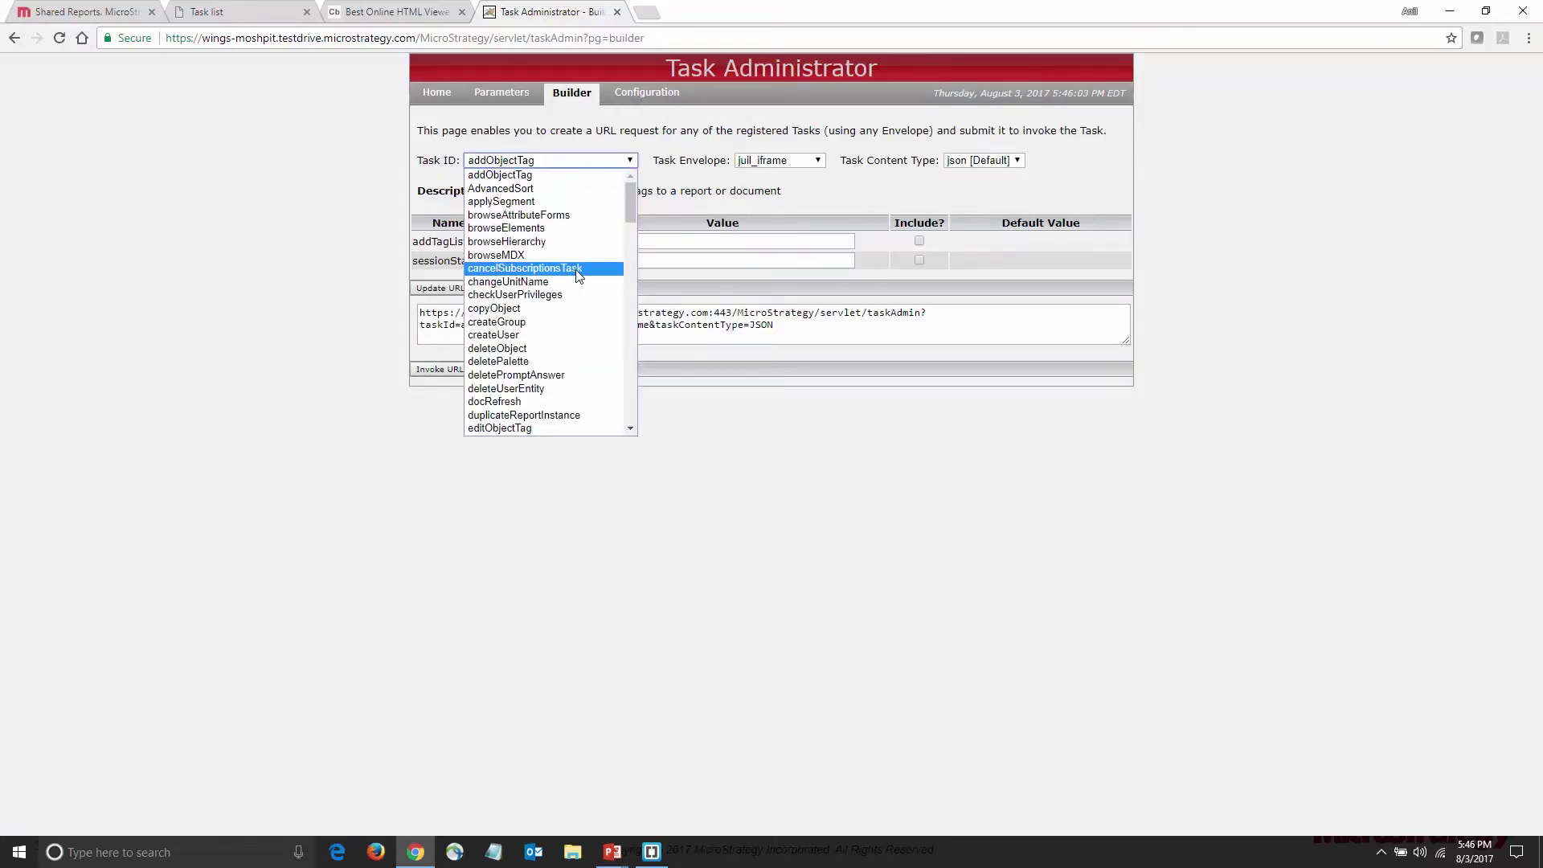
pyautogui.scroll(-5, 577, 276)
pyautogui.scroll(-10, 577, 276)
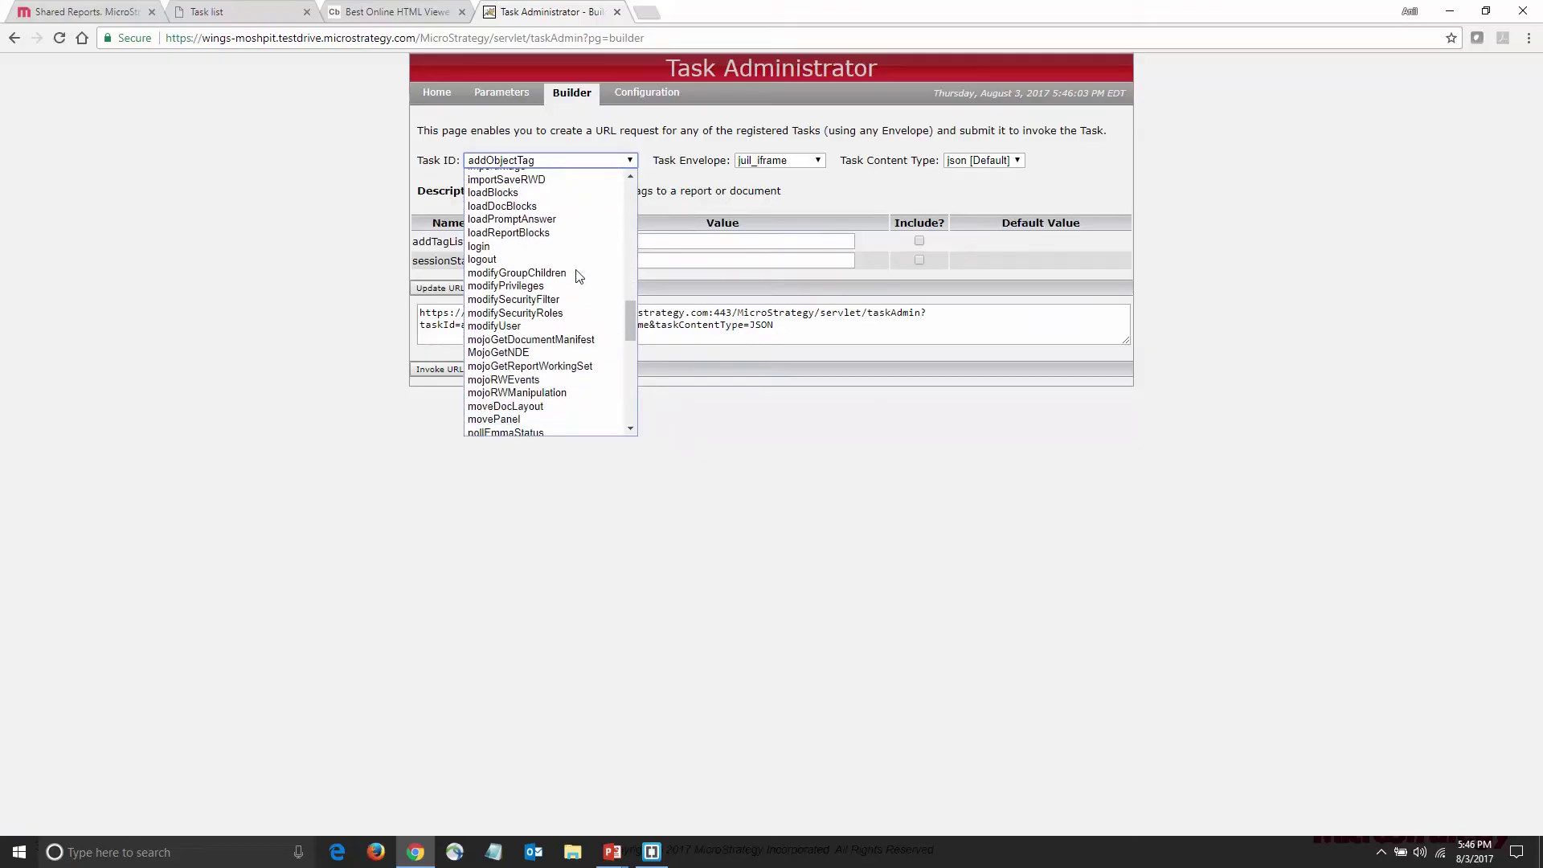
pyautogui.press('Escape')
pyautogui.write('login')
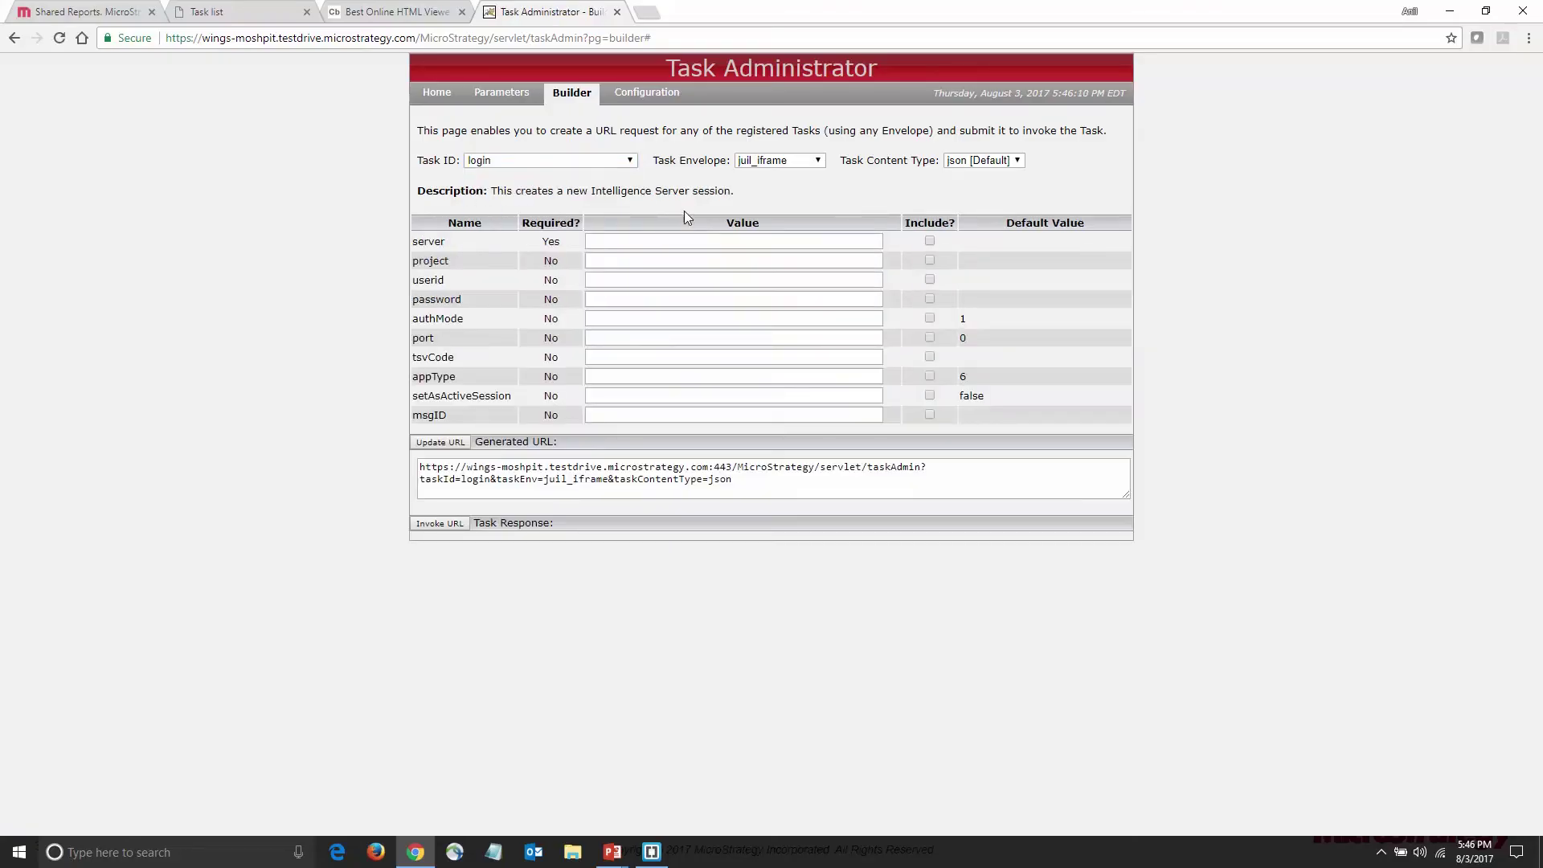
pyautogui.click(819, 160)
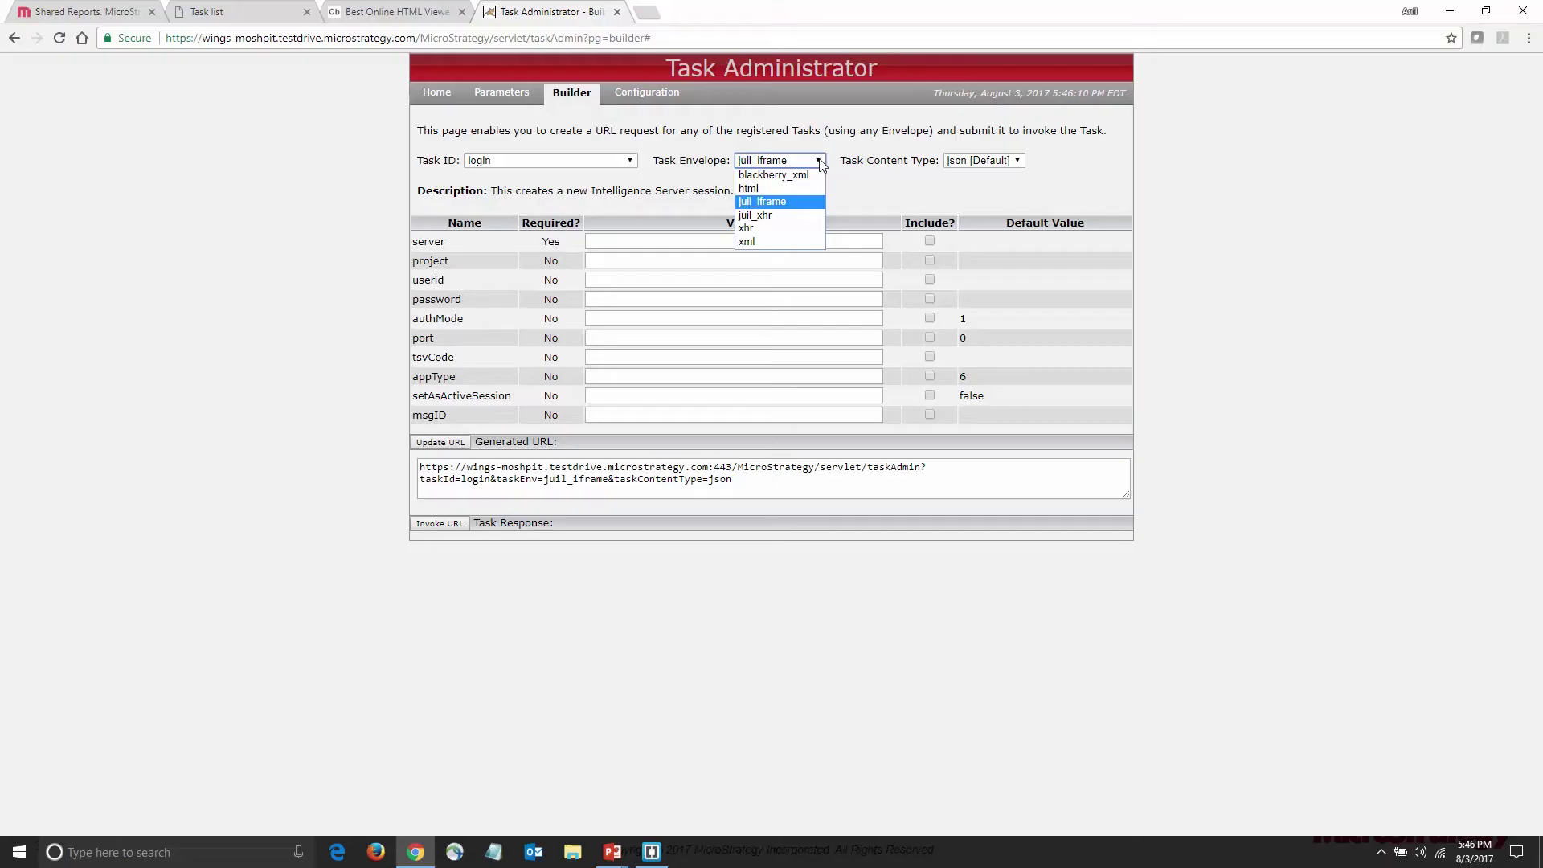
pyautogui.click(802, 201)
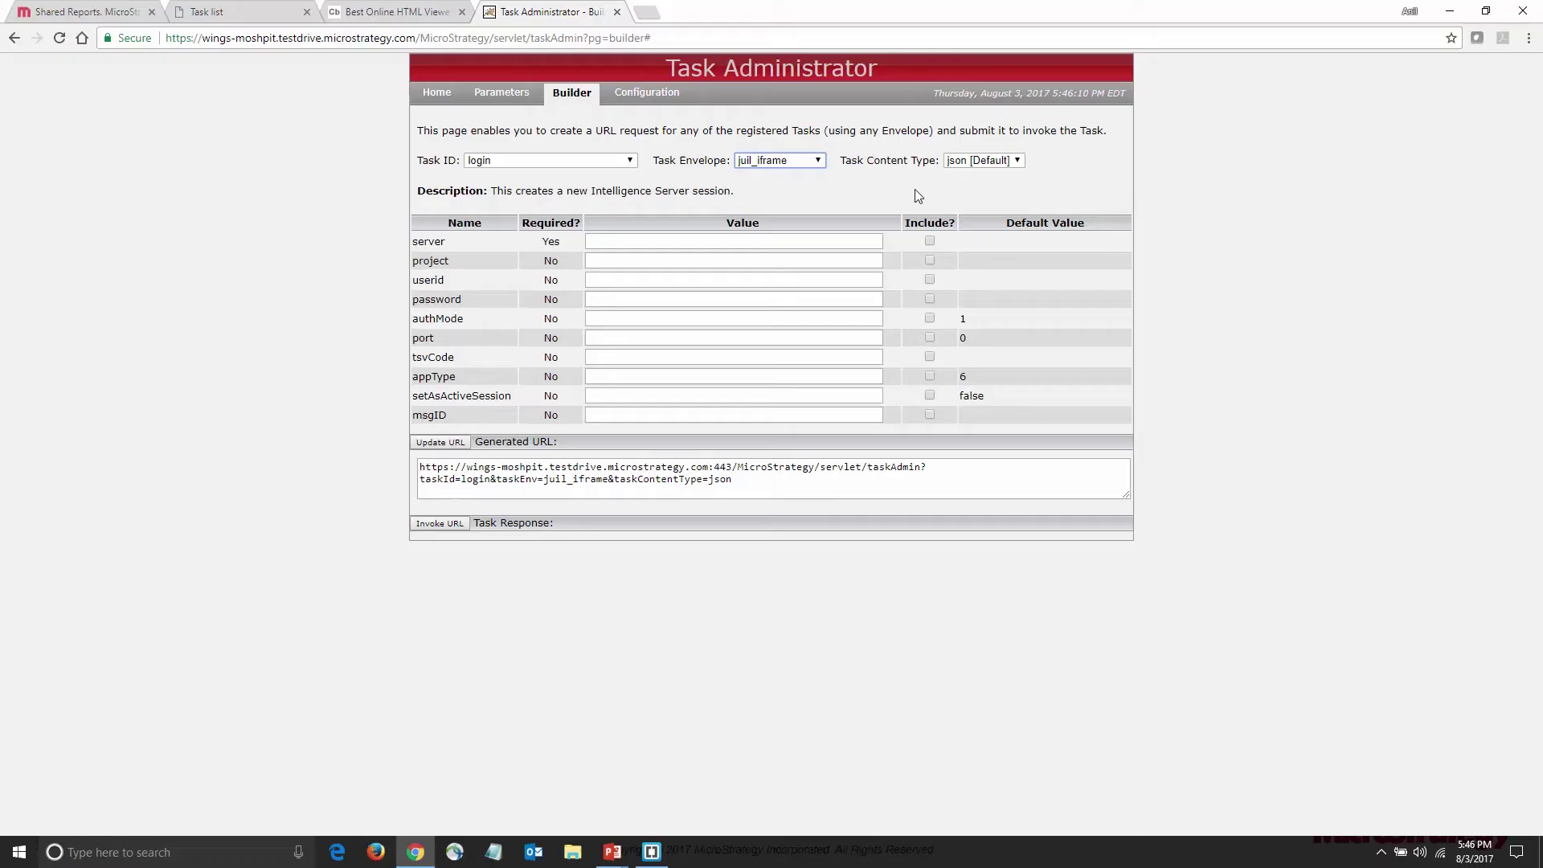
# Fill the login values: server cde-strokes, project Hospital Billing, plus the user ID and password
pyautogui.click(861, 241)
pyautogui.write('cd')
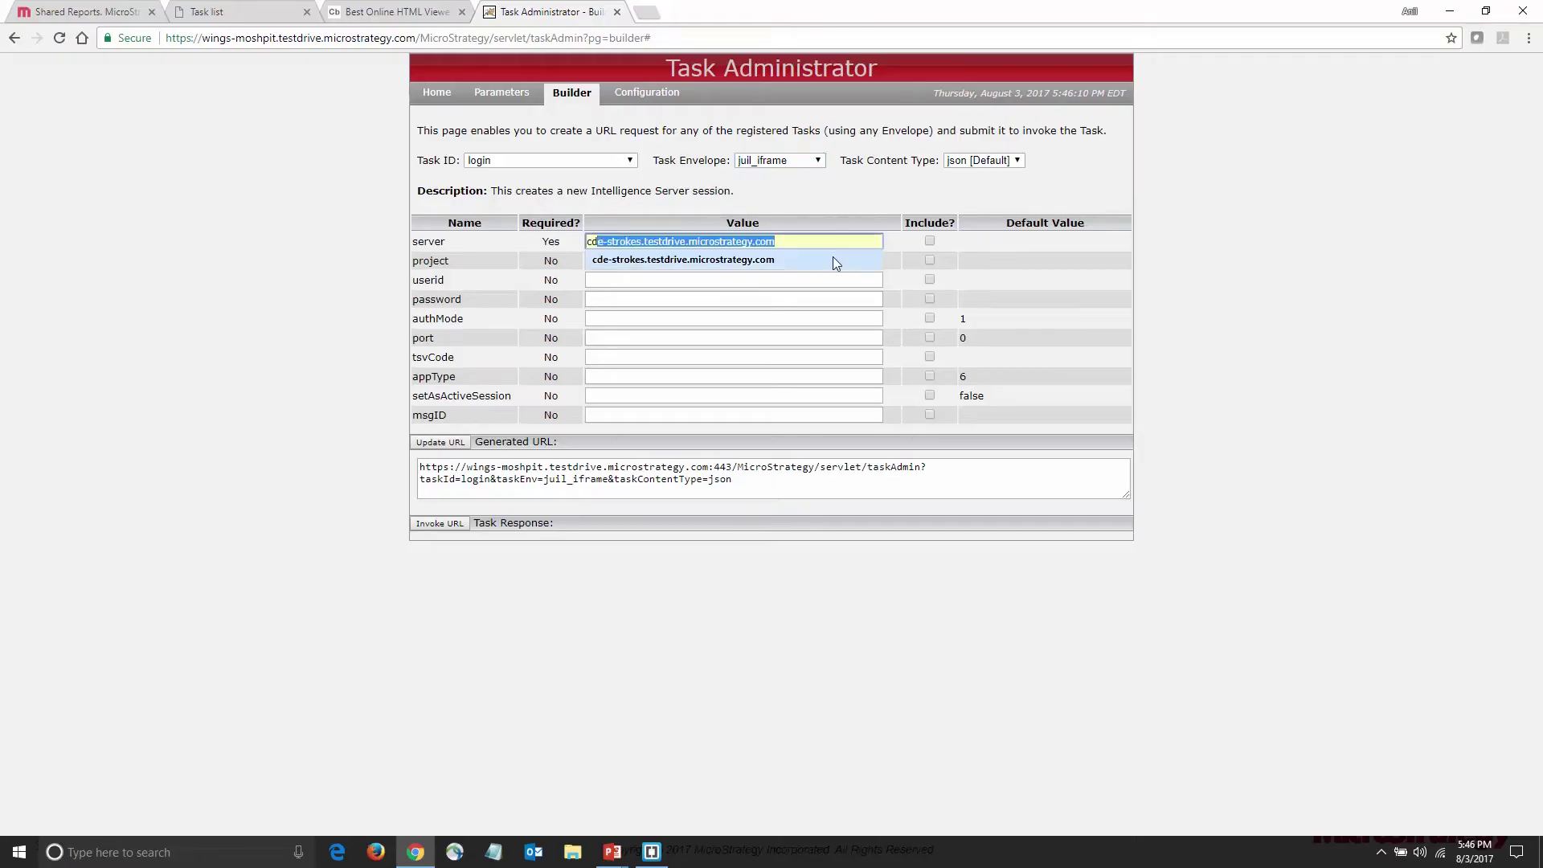
pyautogui.click(832, 259)
pyautogui.click(834, 259)
pyautogui.write('Hos')
pyautogui.press('Down')
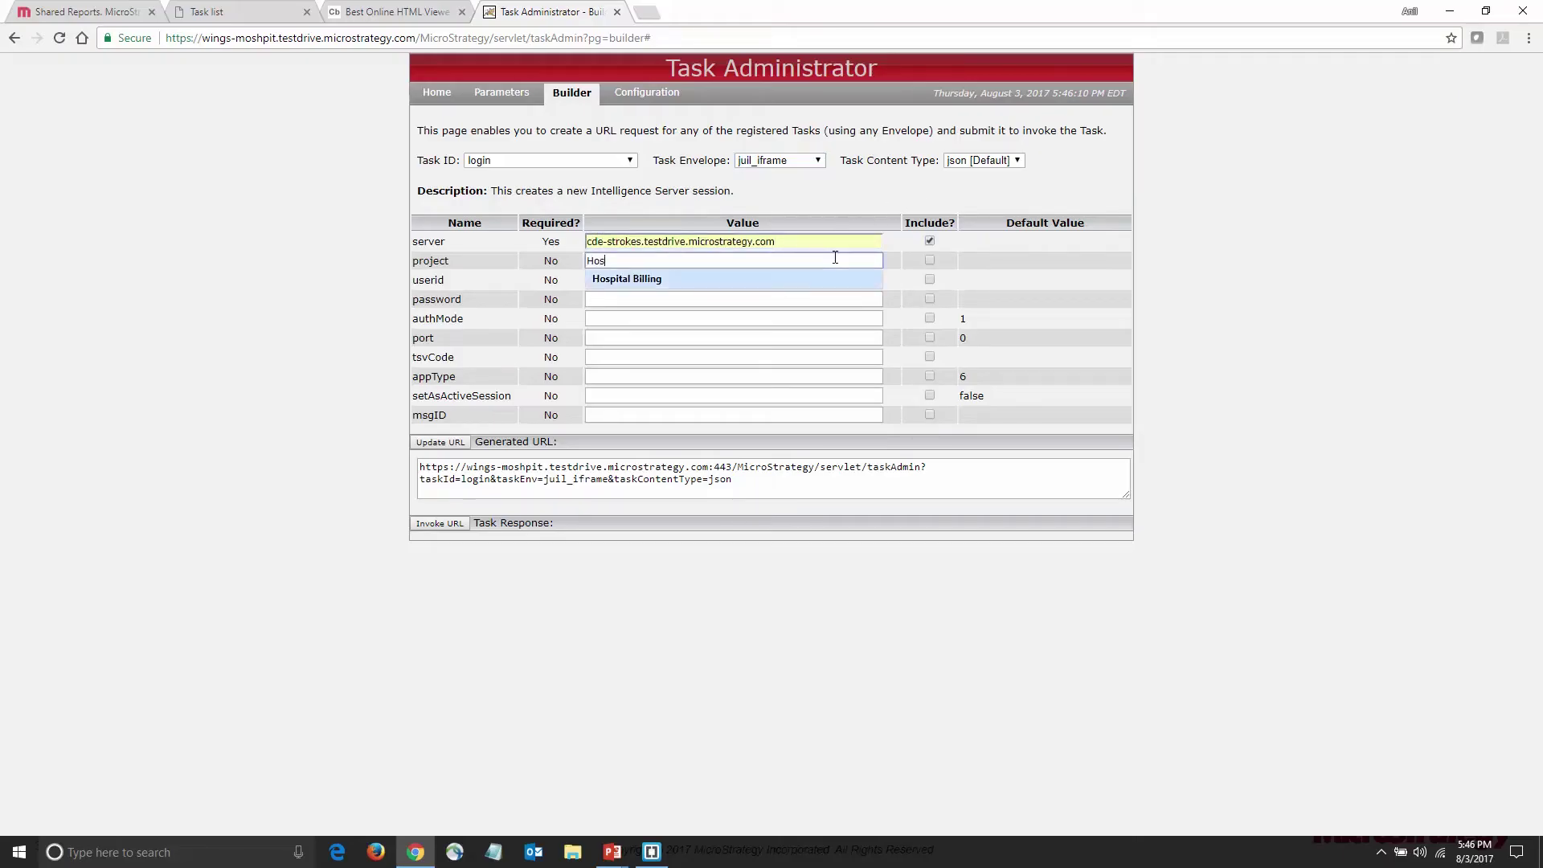
pyautogui.press('Return')
pyautogui.press('Tab')
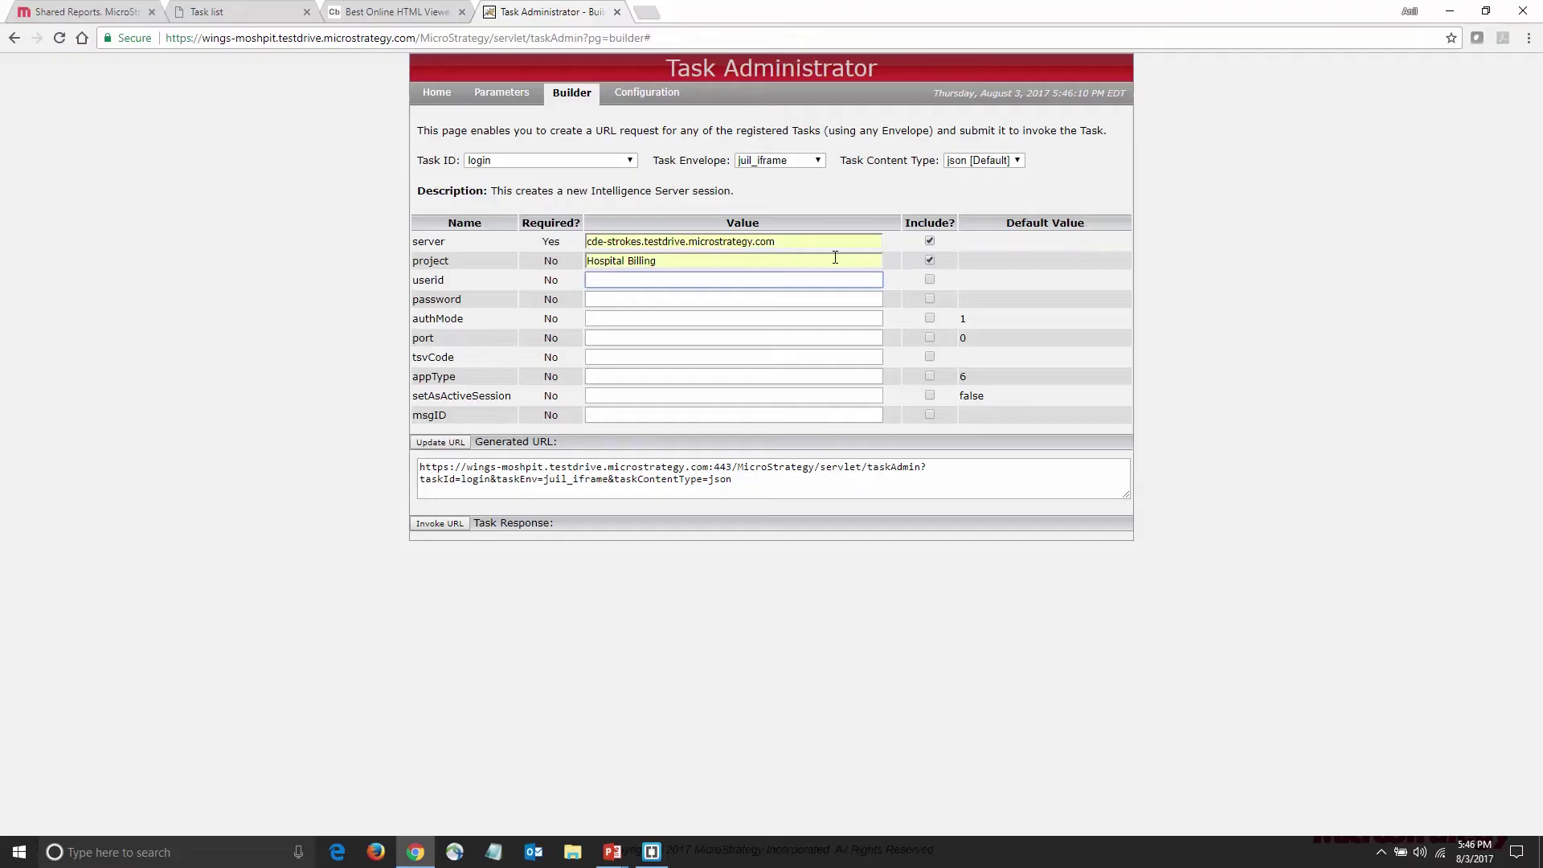
pyautogui.write('caleb')
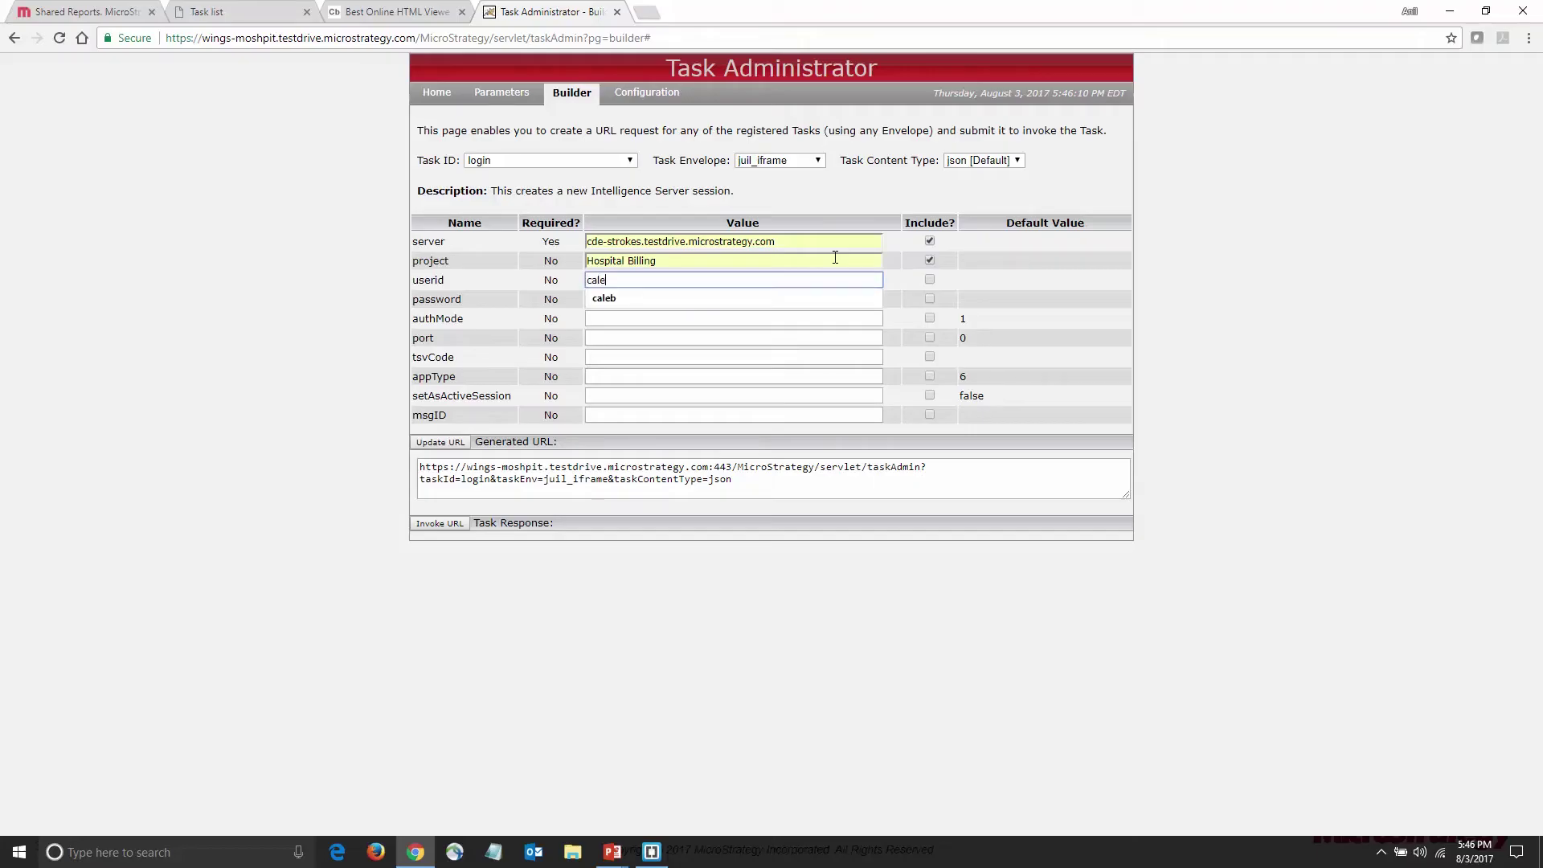
pyautogui.press('Tab')
pyautogui.press('Tab')
pyautogui.write('demo')
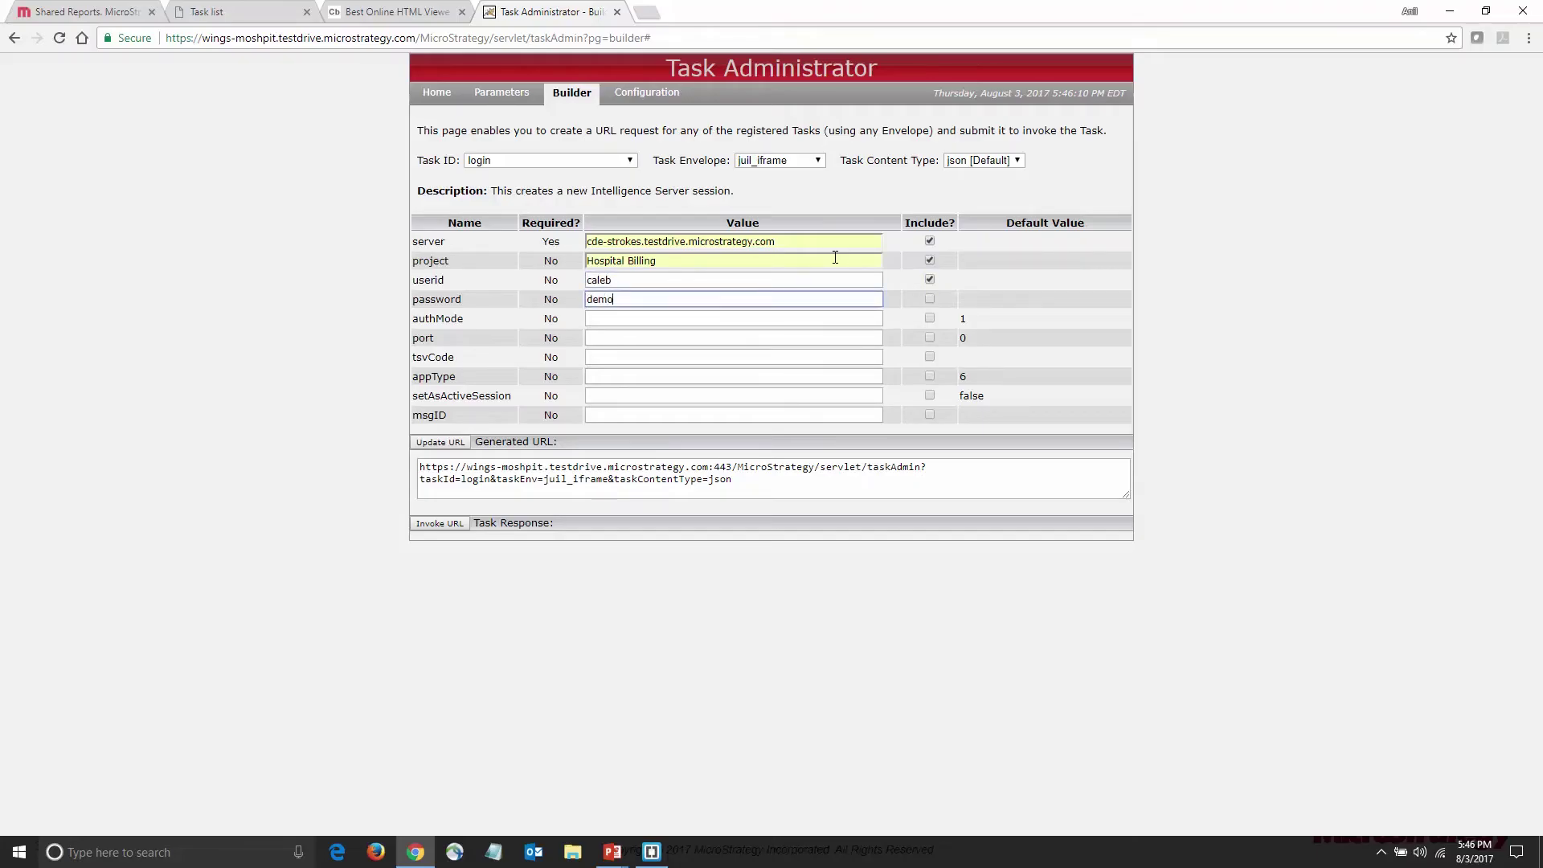
pyautogui.press('Tab')
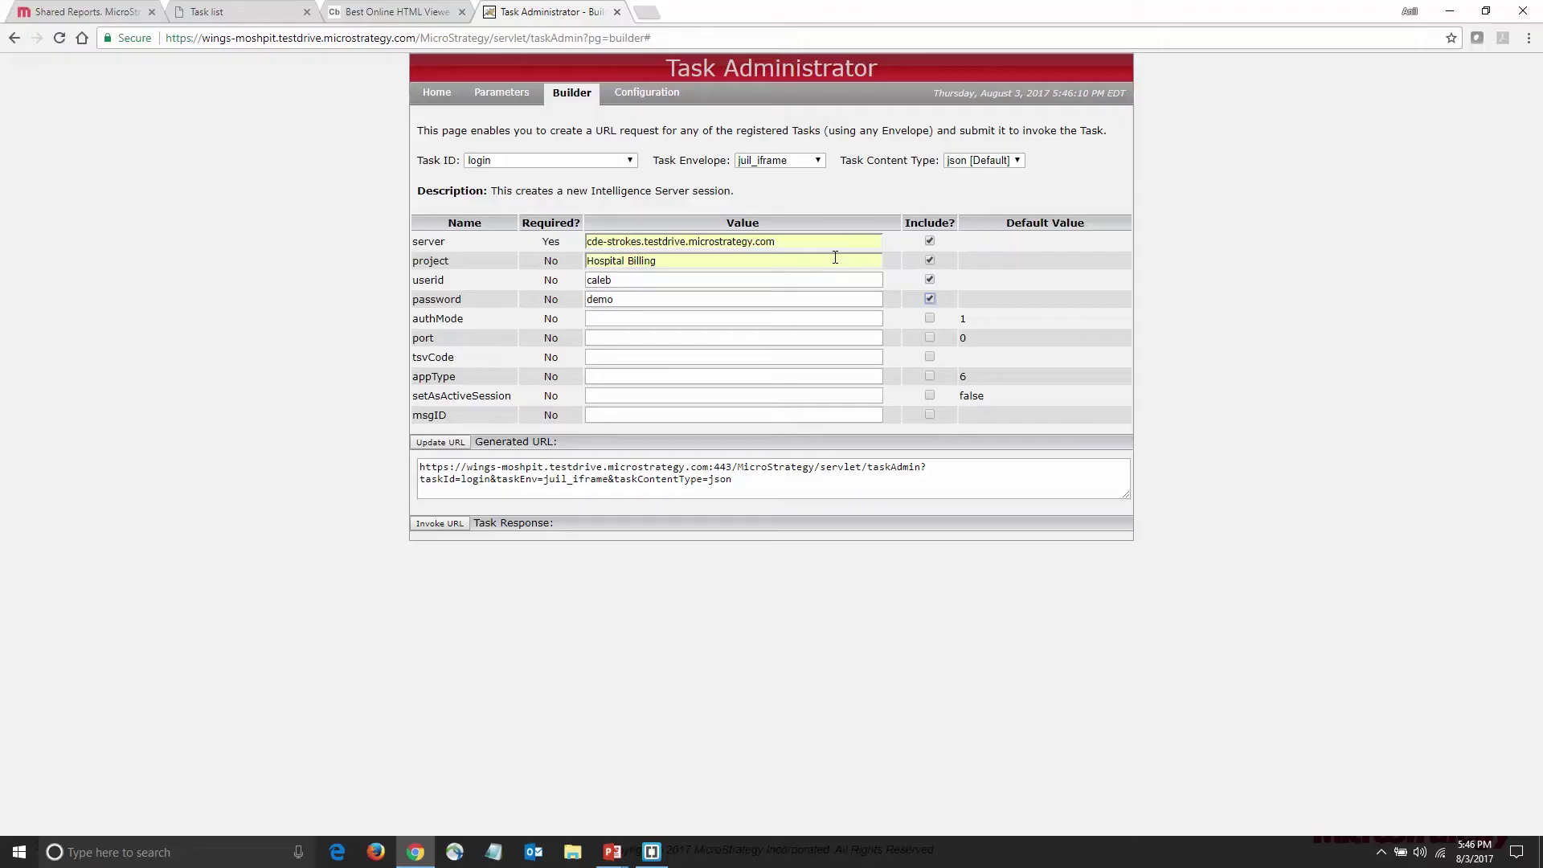
# Regenerate and invoke the login URL, then select the returned sessionState value
pyautogui.click(440, 442)
pyautogui.click(440, 525)
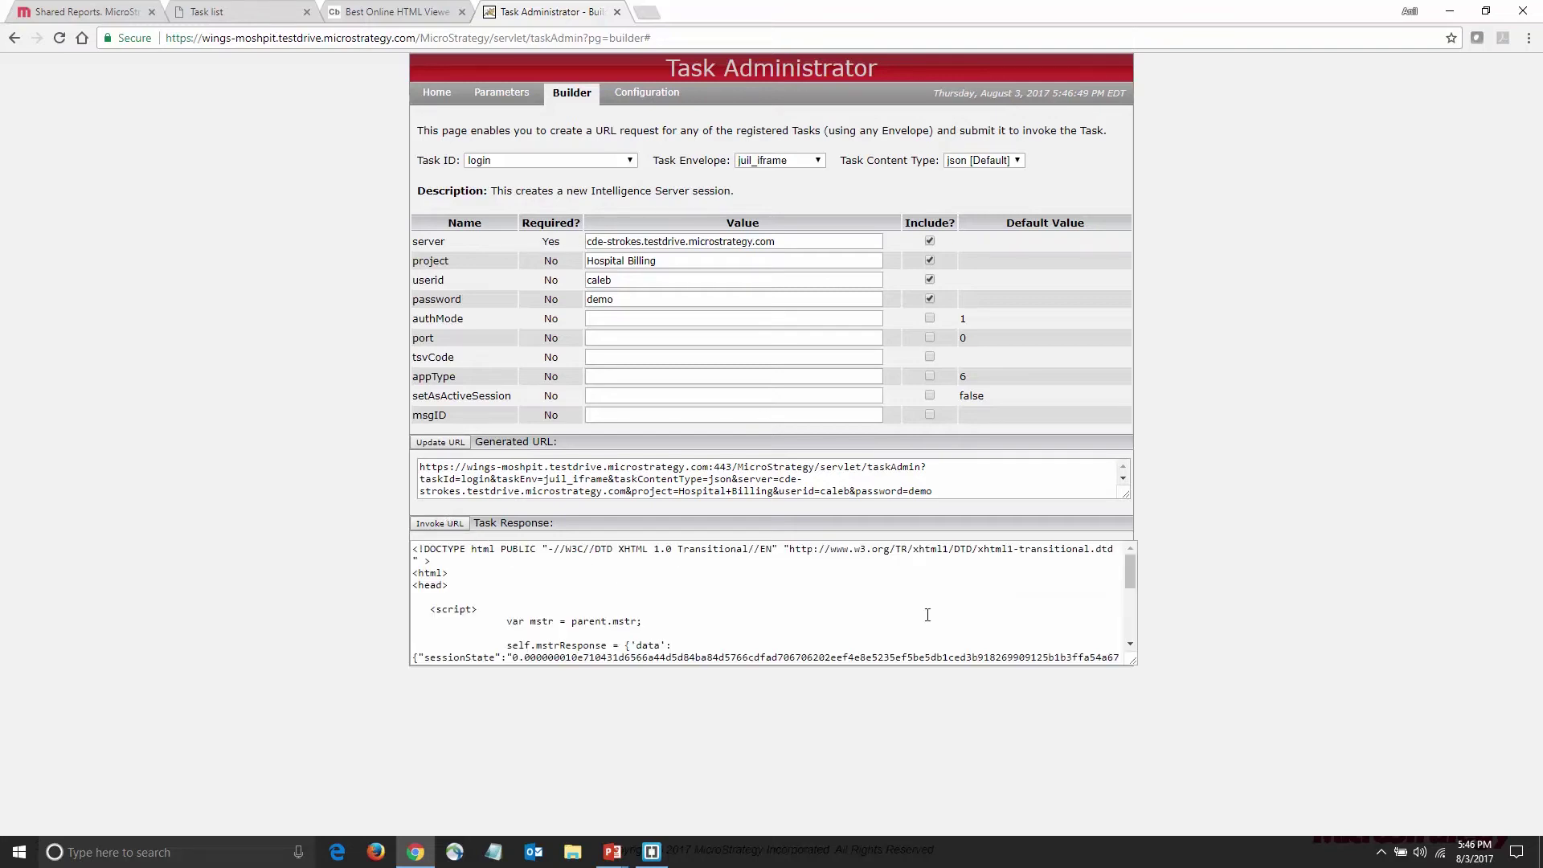
pyautogui.moveTo(1132, 582); pyautogui.dragTo(1132, 609)
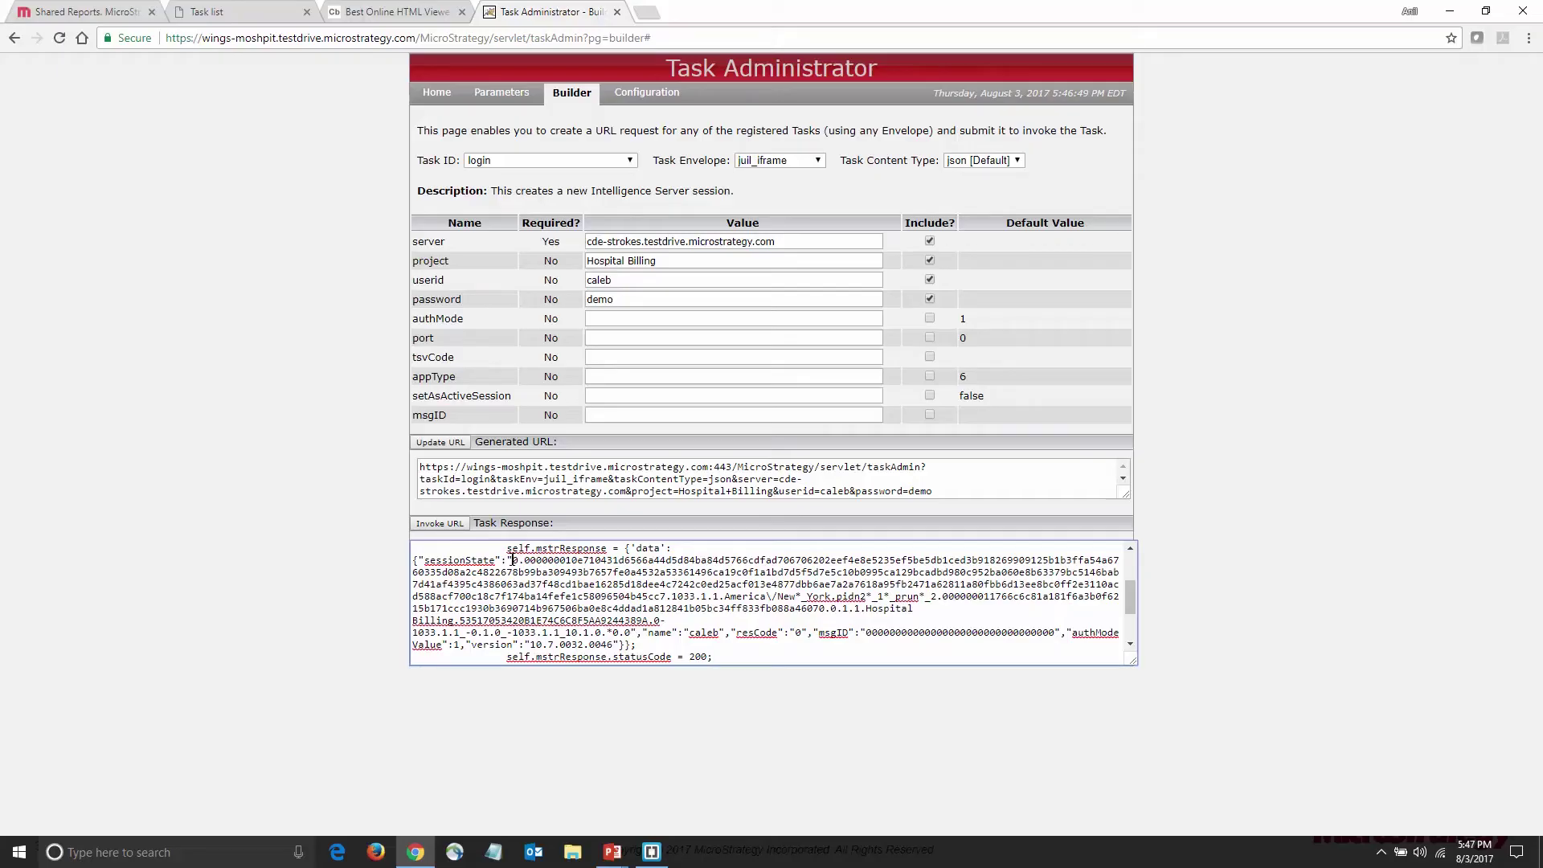
pyautogui.moveTo(514, 560); pyautogui.dragTo(632, 632)
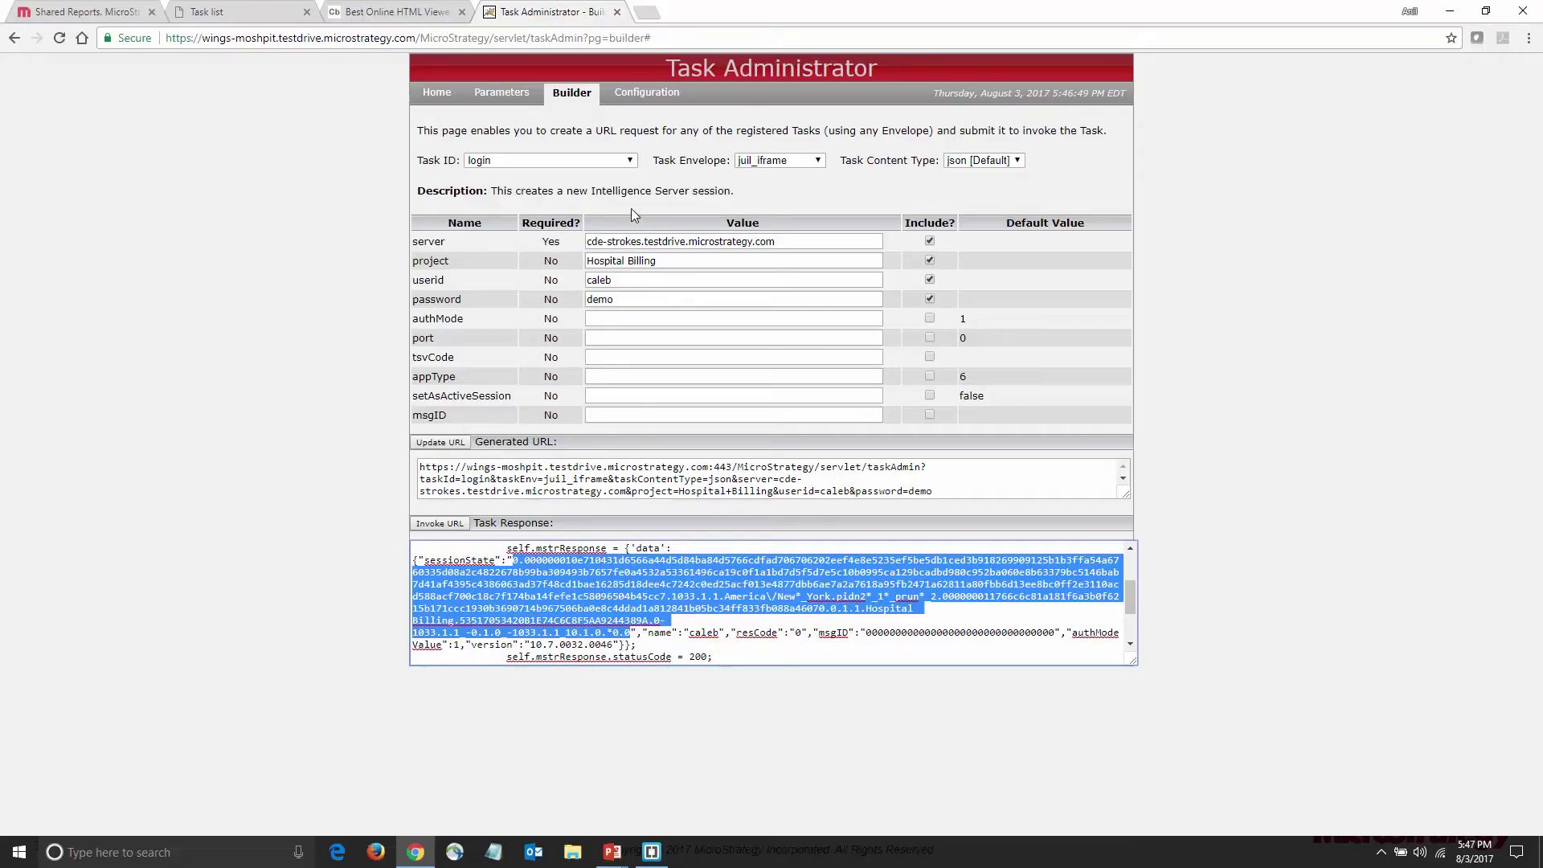
# Switch the Builder to reportExecute and paste the copied session state into sessionState
pyautogui.click(630, 160)
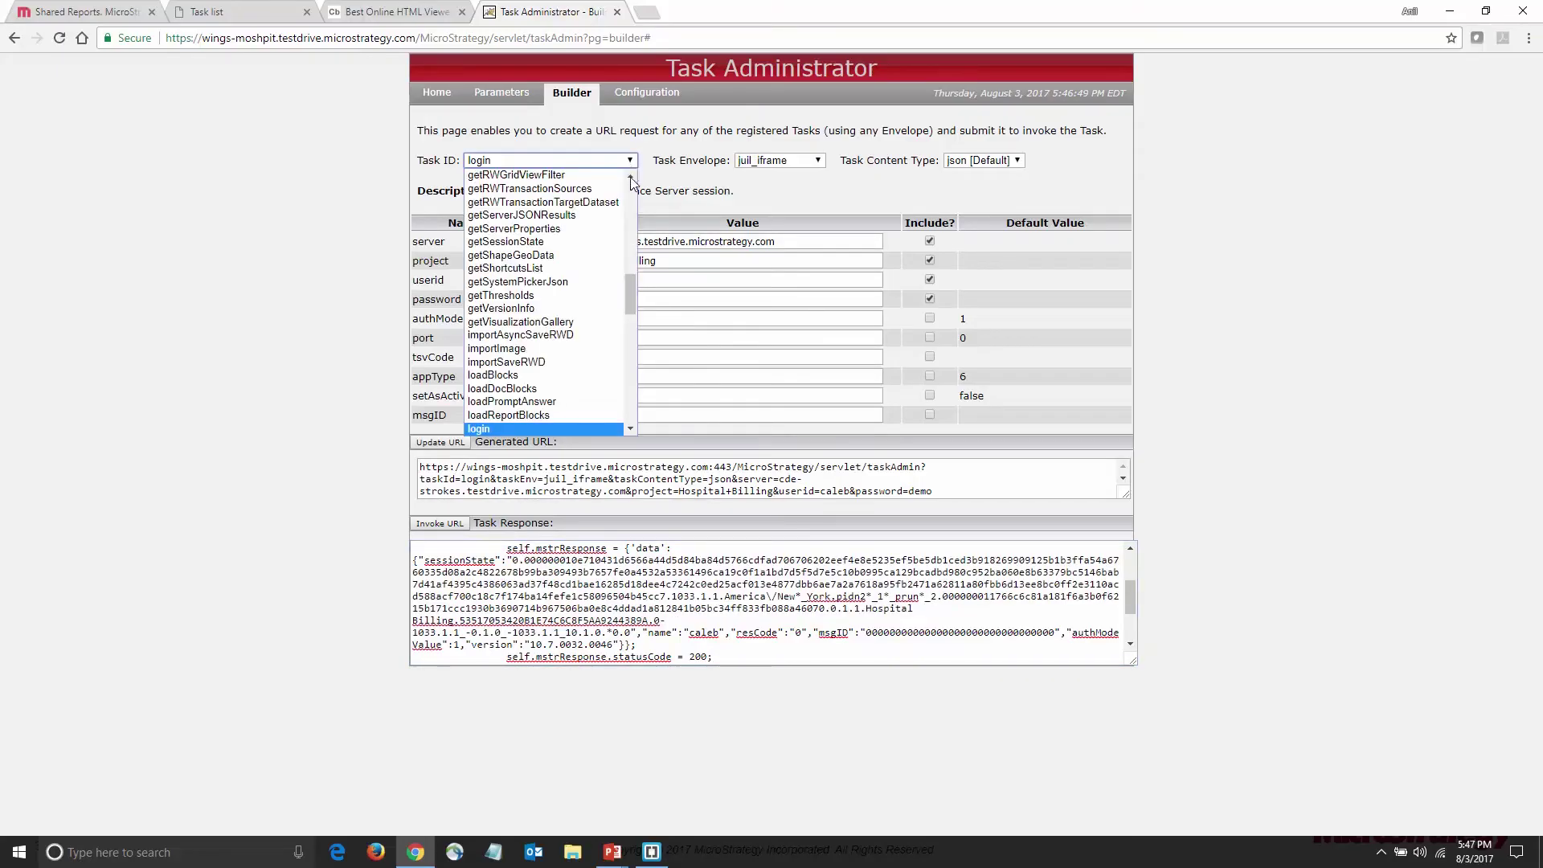
pyautogui.moveTo(632, 296); pyautogui.dragTo(638, 355)
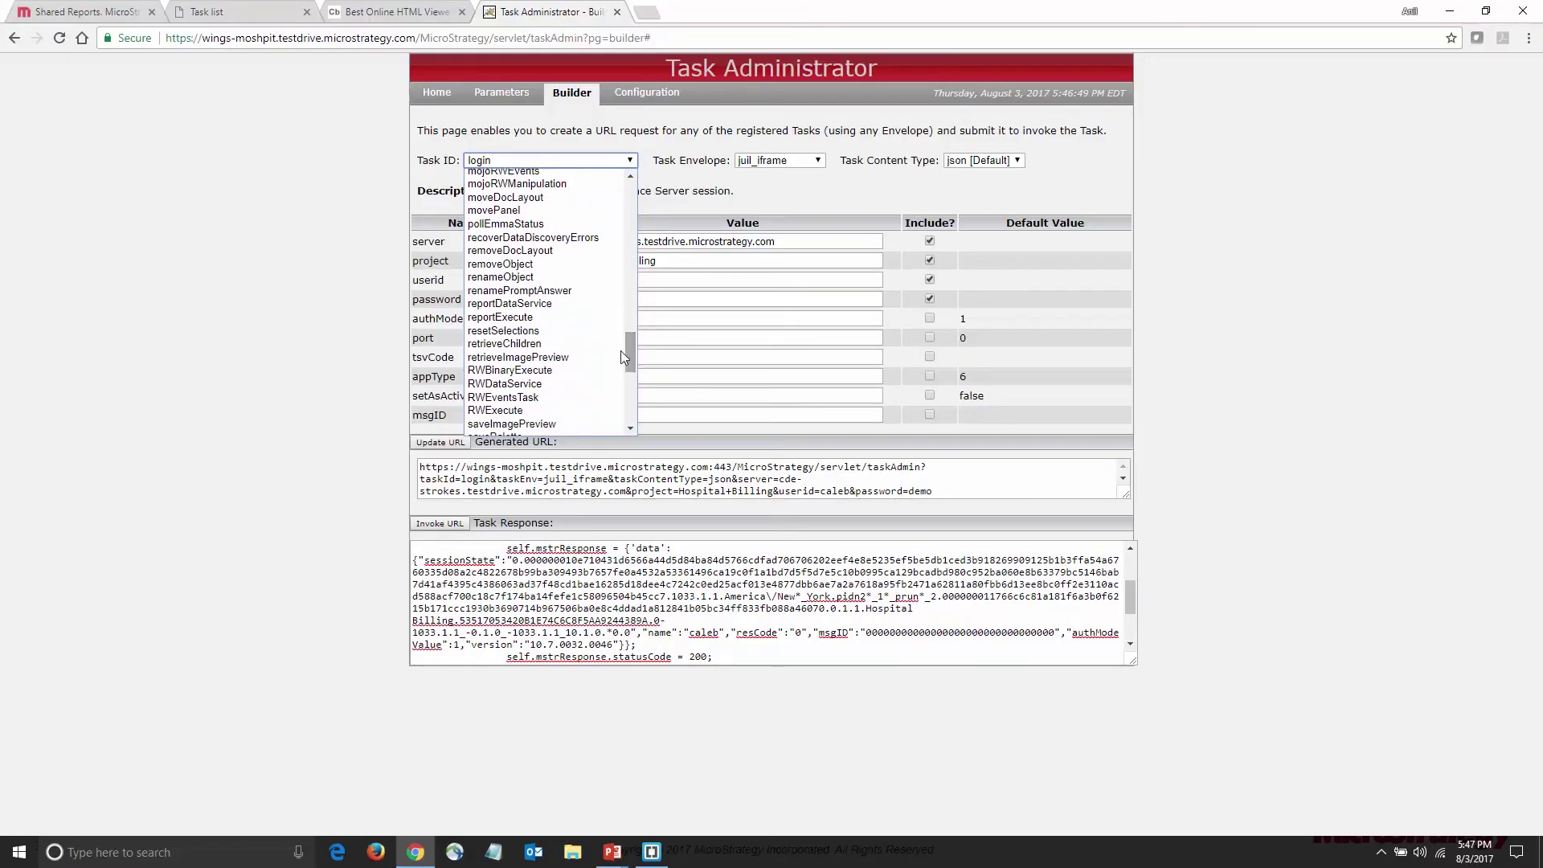
pyautogui.click(597, 319)
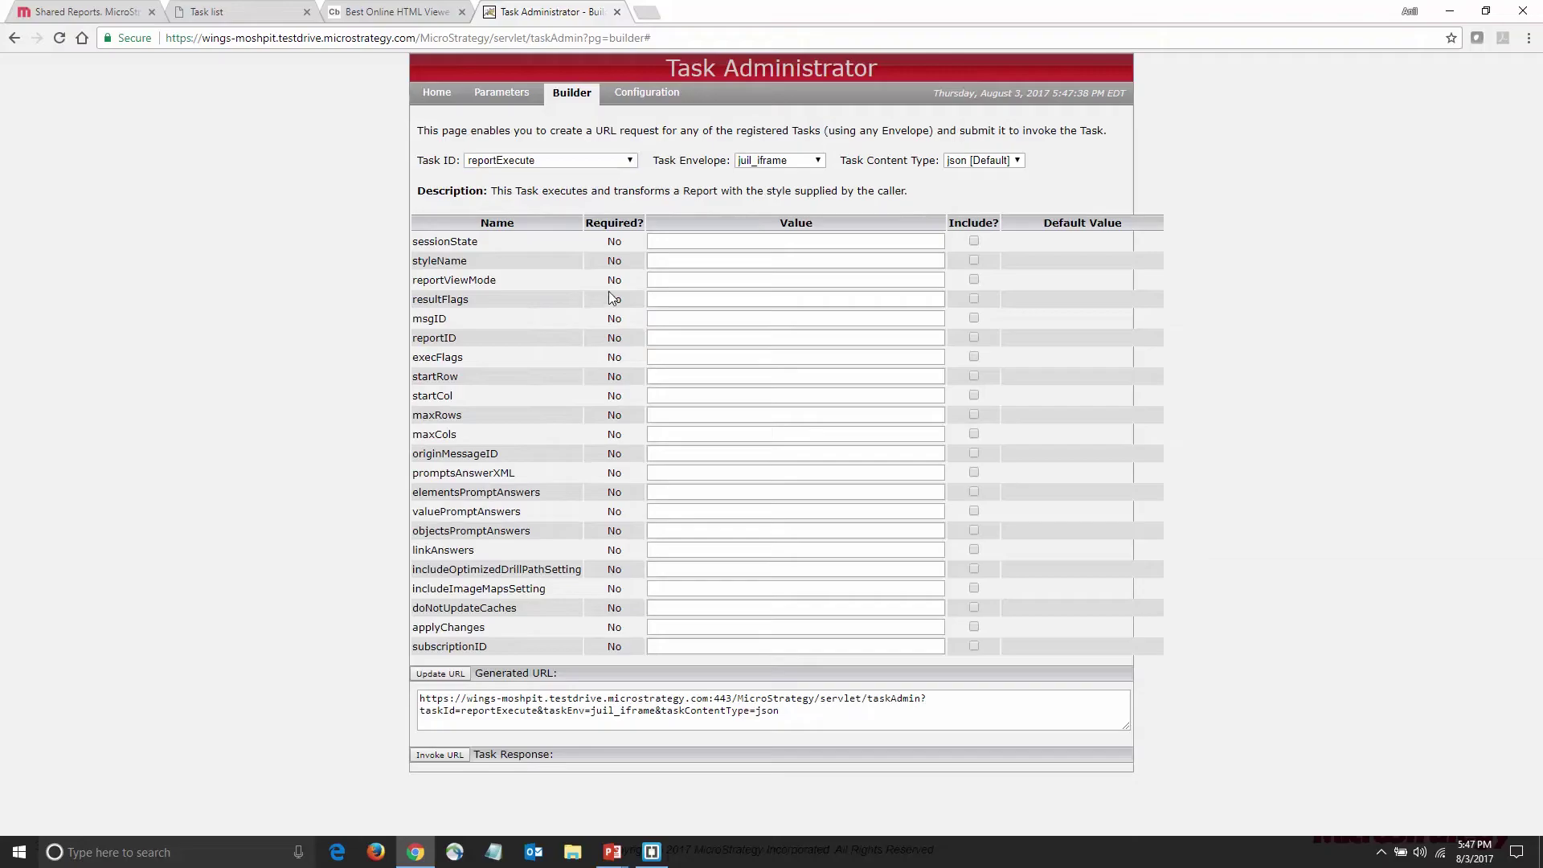
pyautogui.click(670, 243)
pyautogui.hotkey('ctrl', 'v')
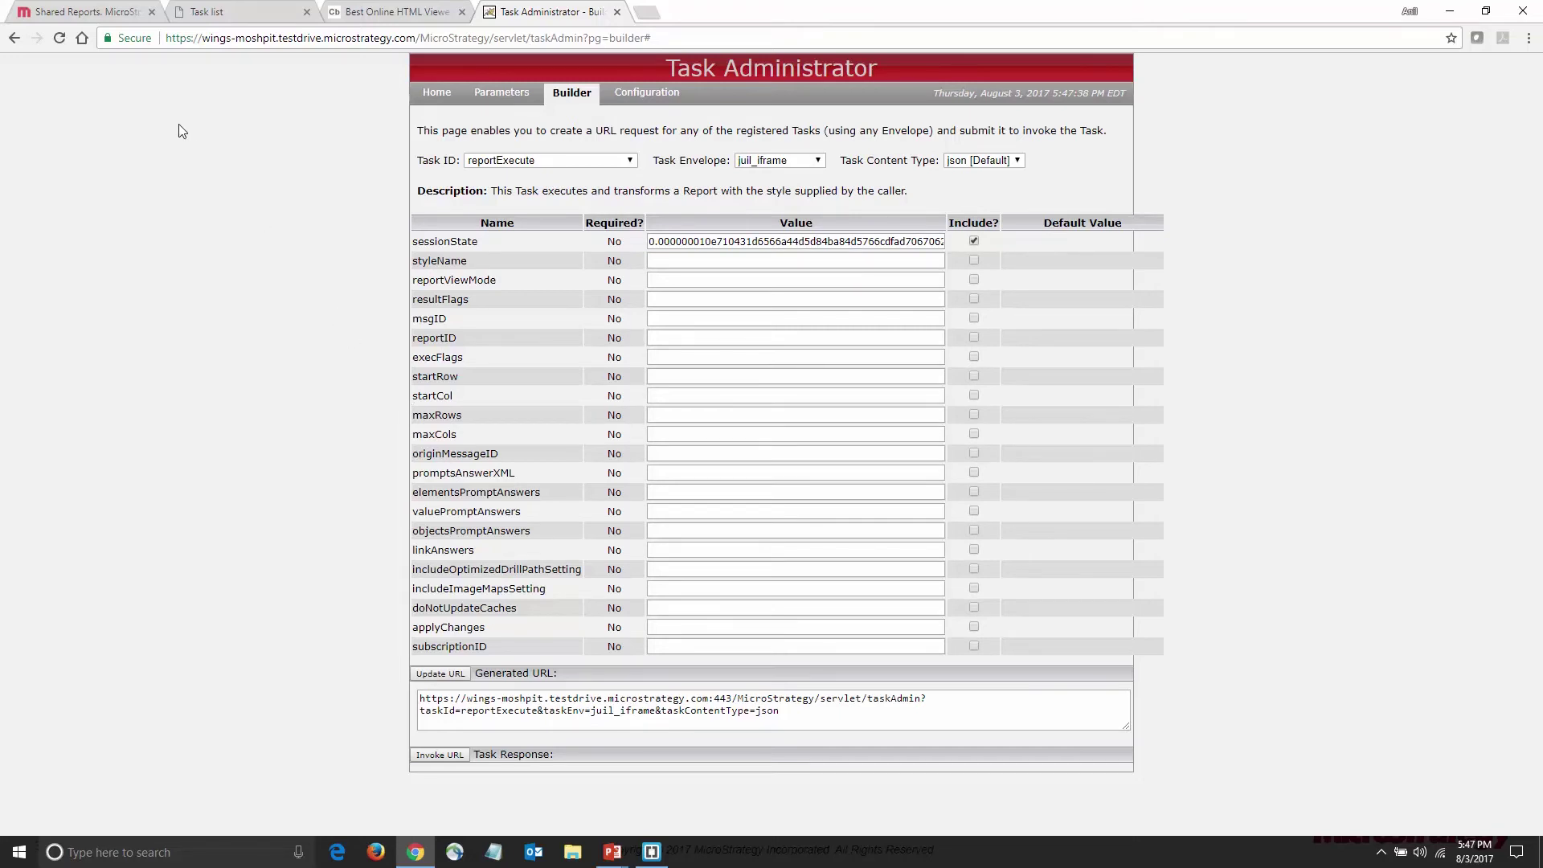
# Copy the Billed and Allowed by Insurer report's ID from its Properties in MicroStrategy Web
pyautogui.click(99, 9)
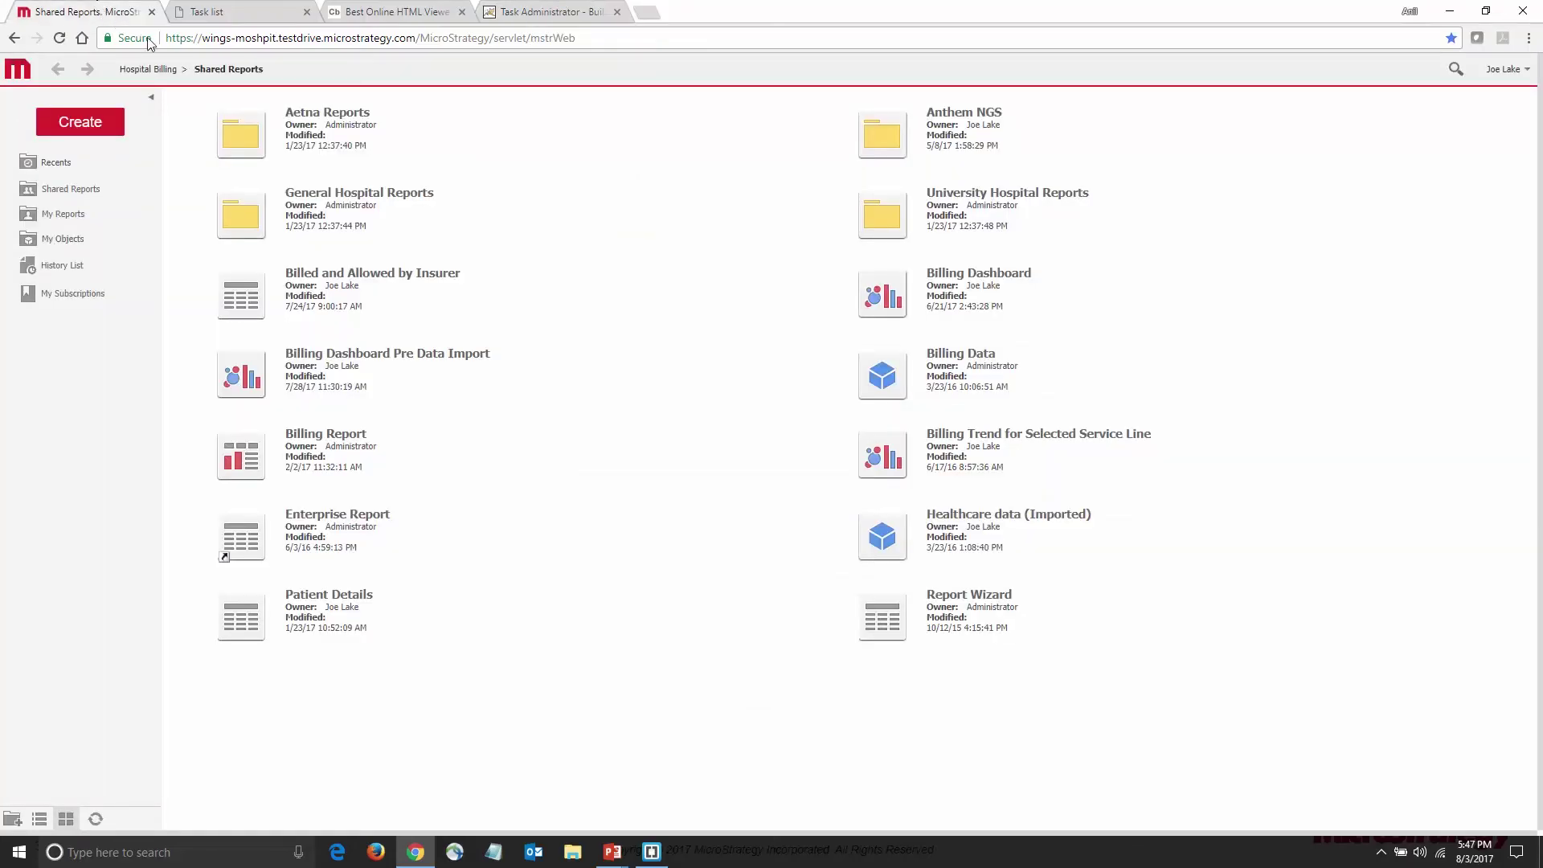
pyautogui.rightClick(254, 299)
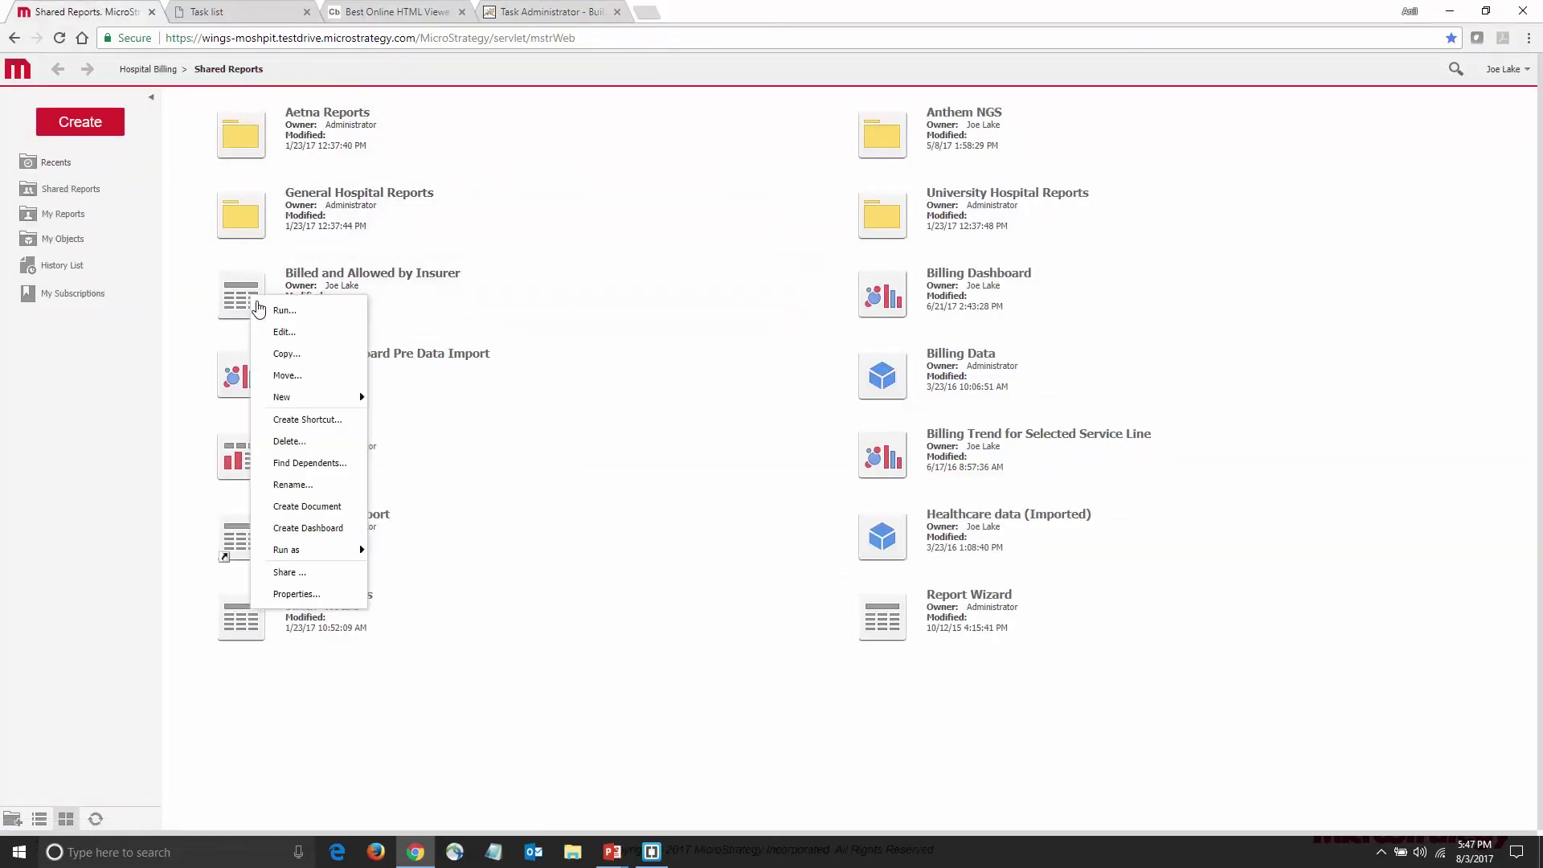
pyautogui.click(325, 594)
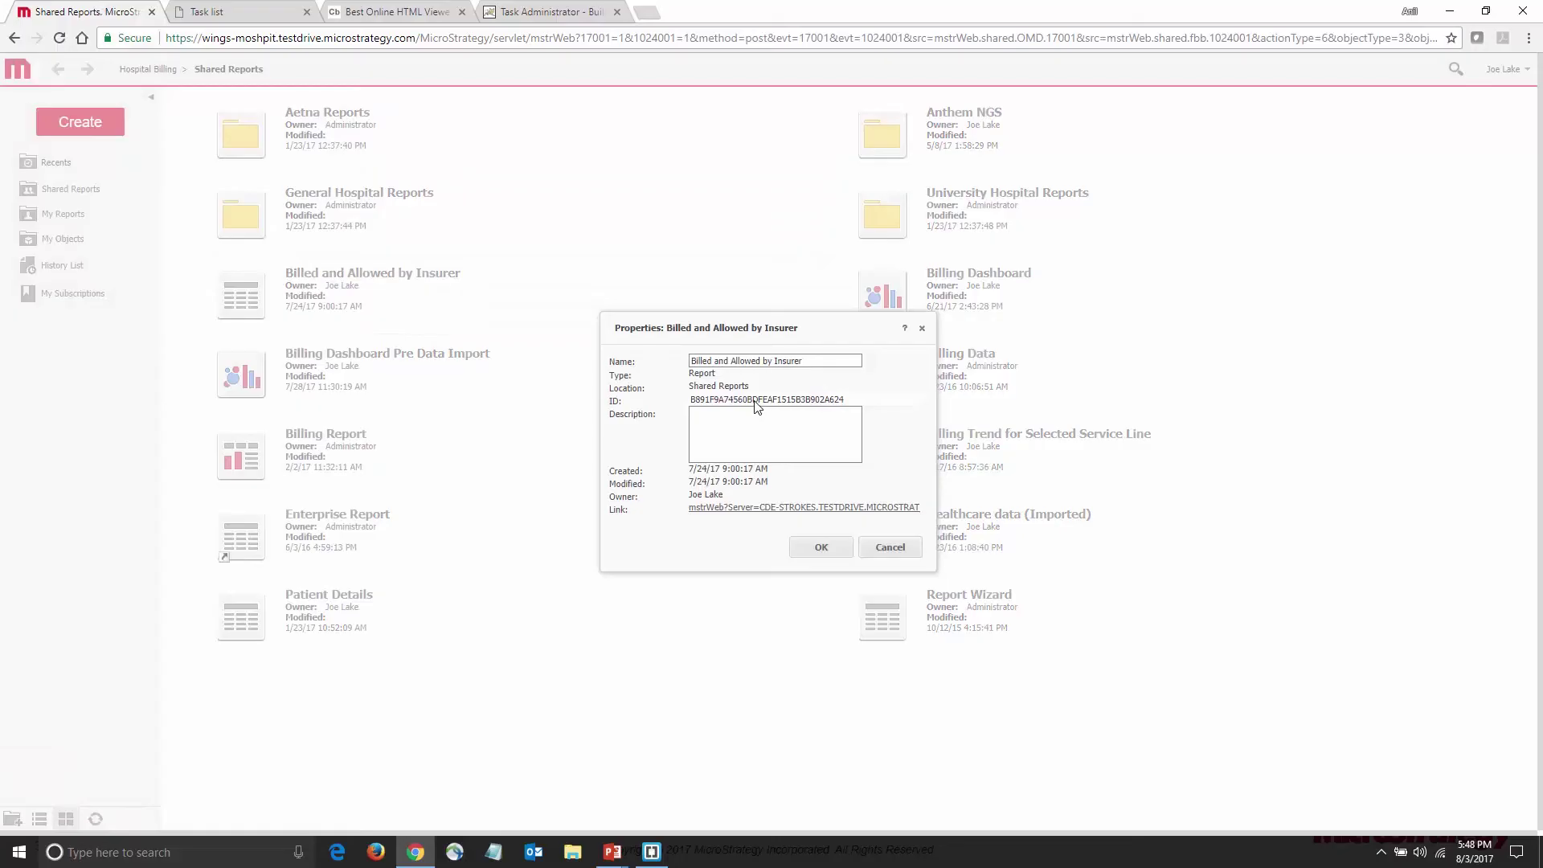
pyautogui.doubleClick(757, 402)
pyautogui.hotkey('ctrl', 'c')
pyautogui.click(547, 13)
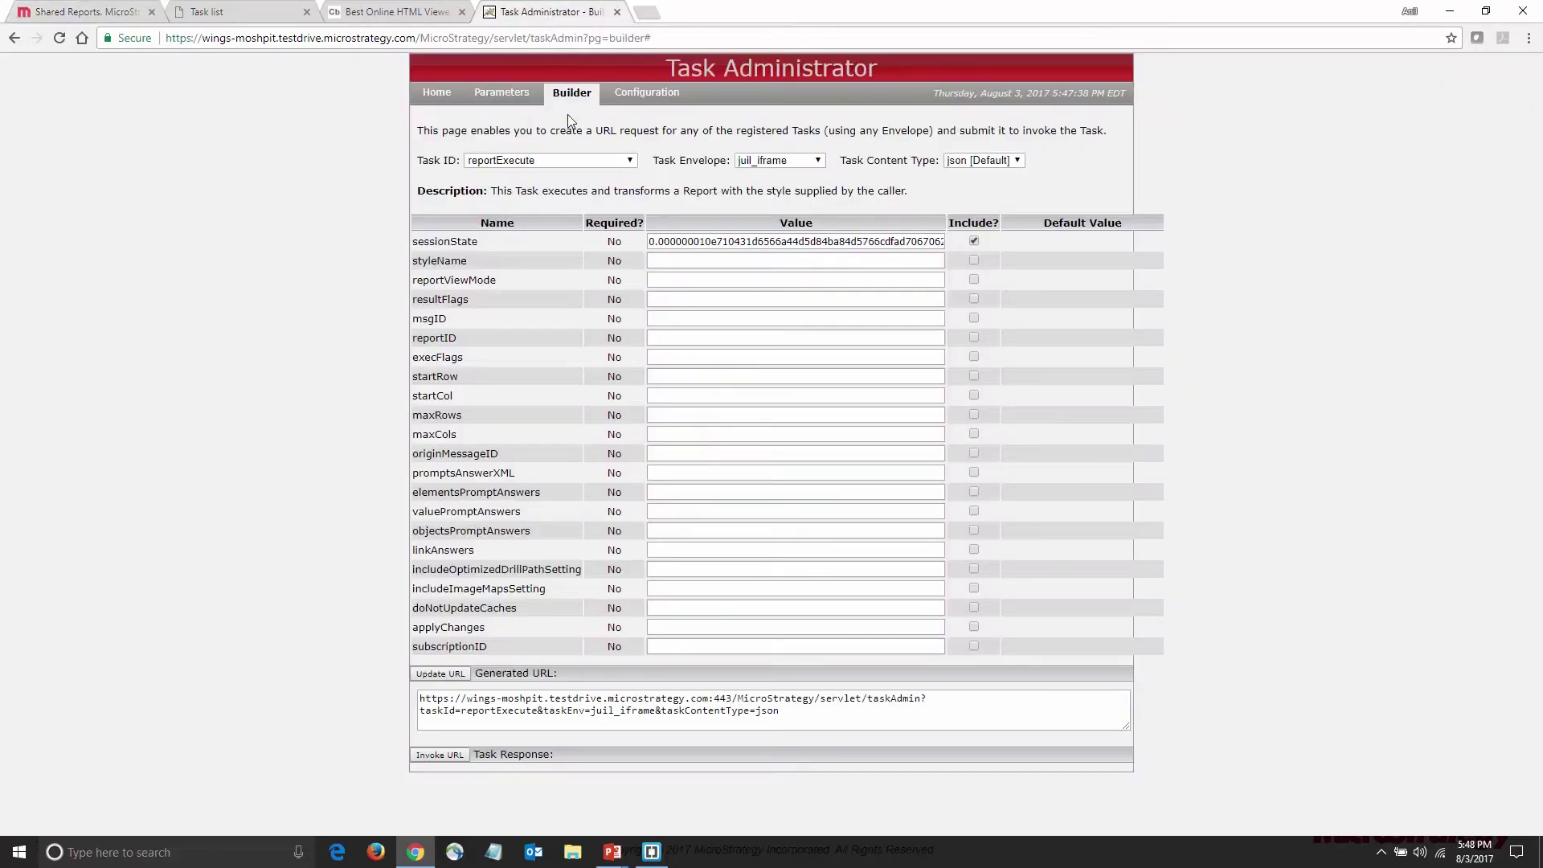
# Paste the report ID into reportID and set styleName to ReportGridStyle, both included
pyautogui.click(689, 337)
pyautogui.hotkey('ctrl', 'v')
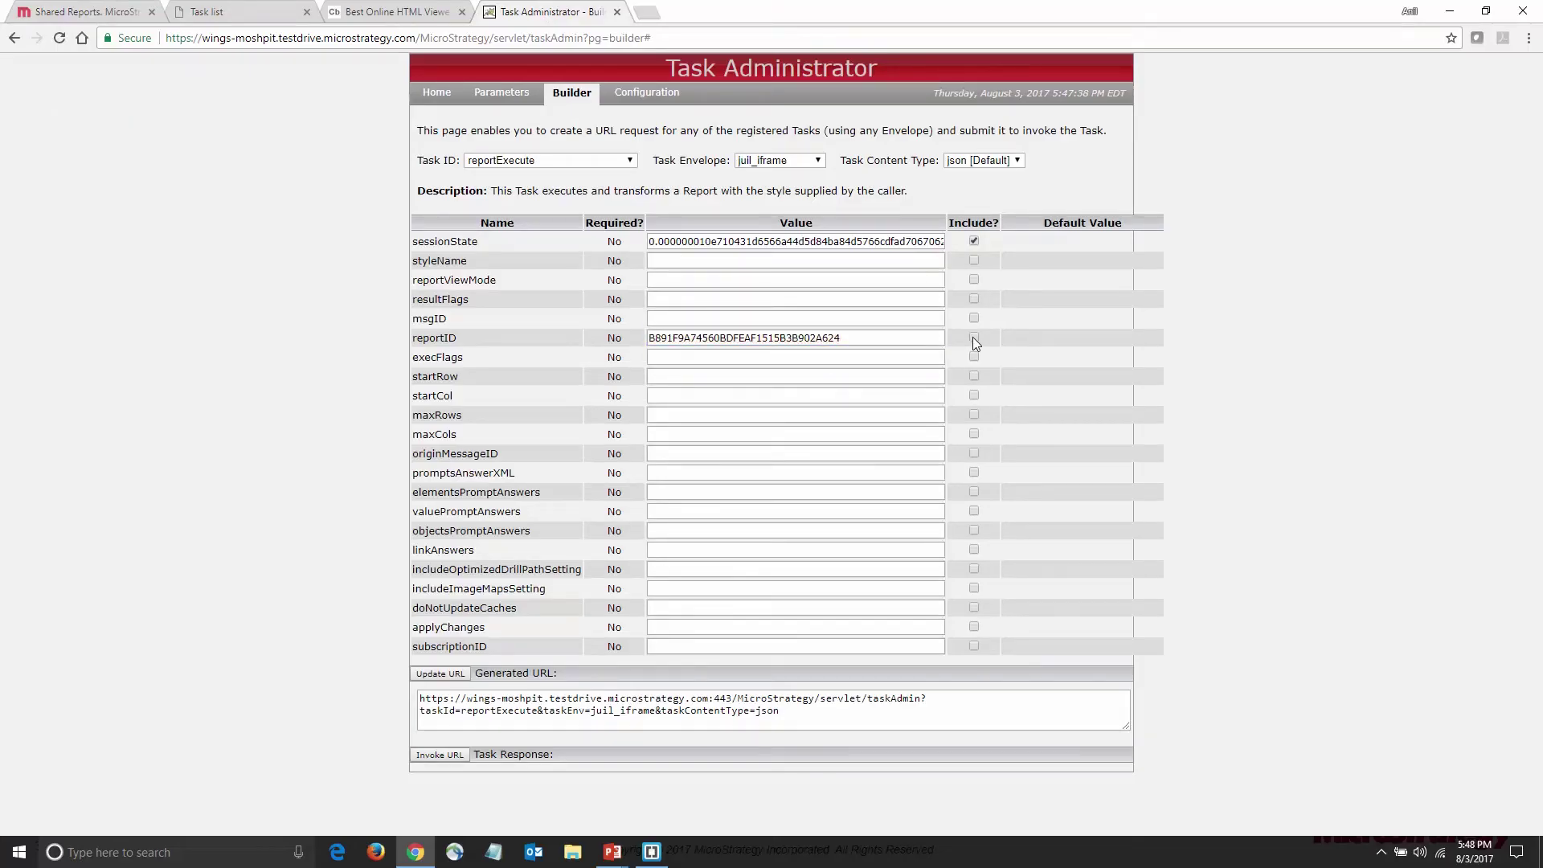
pyautogui.click(973, 338)
pyautogui.click(736, 260)
pyautogui.write('R')
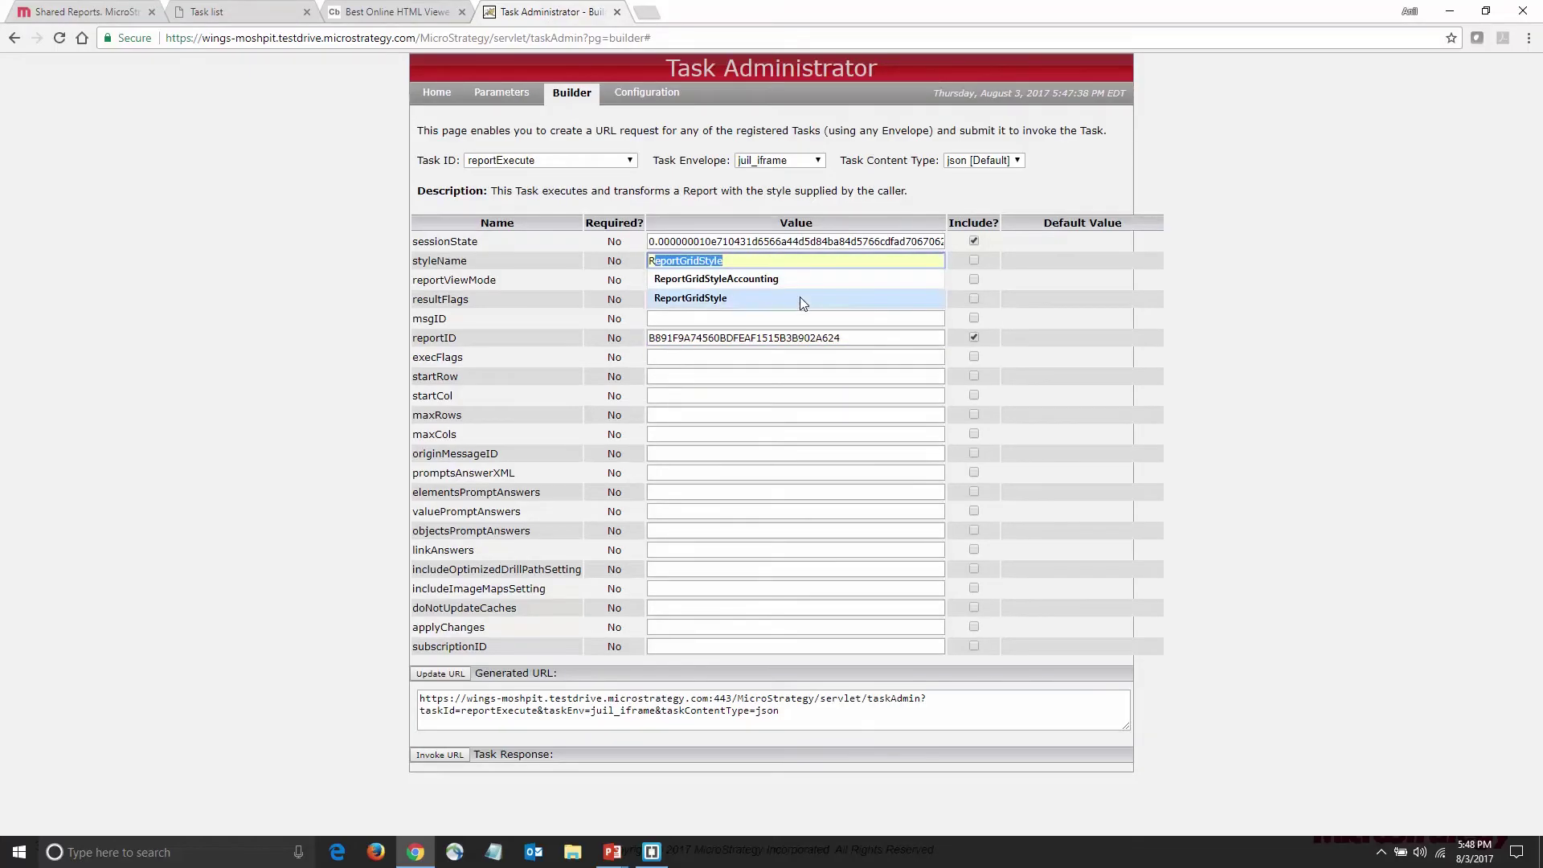
pyautogui.click(799, 298)
pyautogui.click(974, 261)
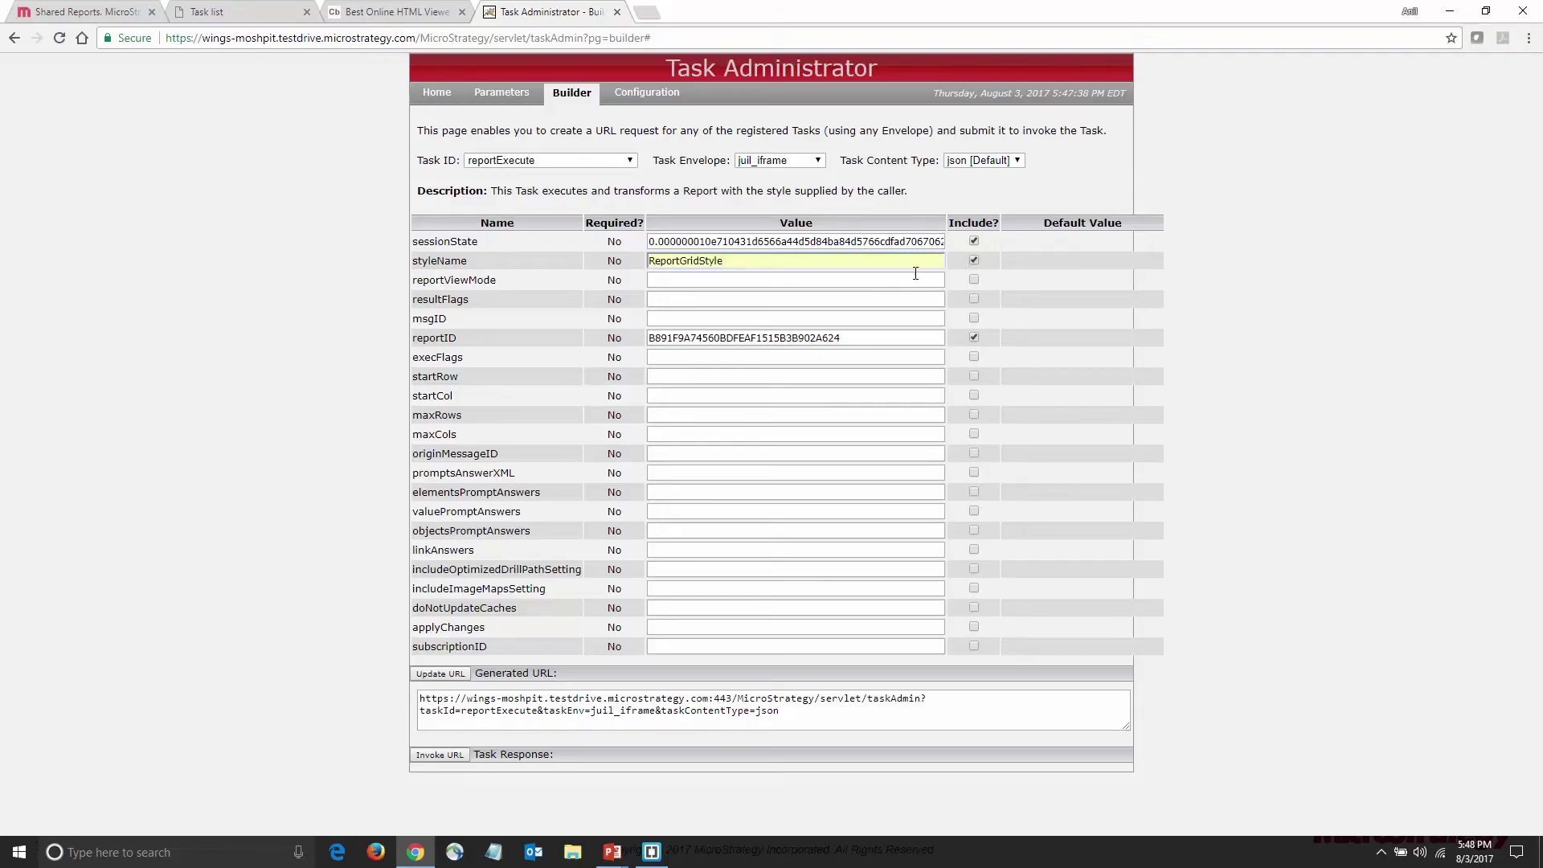
# Set reportViewMode to 1, include it, and regenerate the request URL
pyautogui.click(904, 279)
pyautogui.write('1')
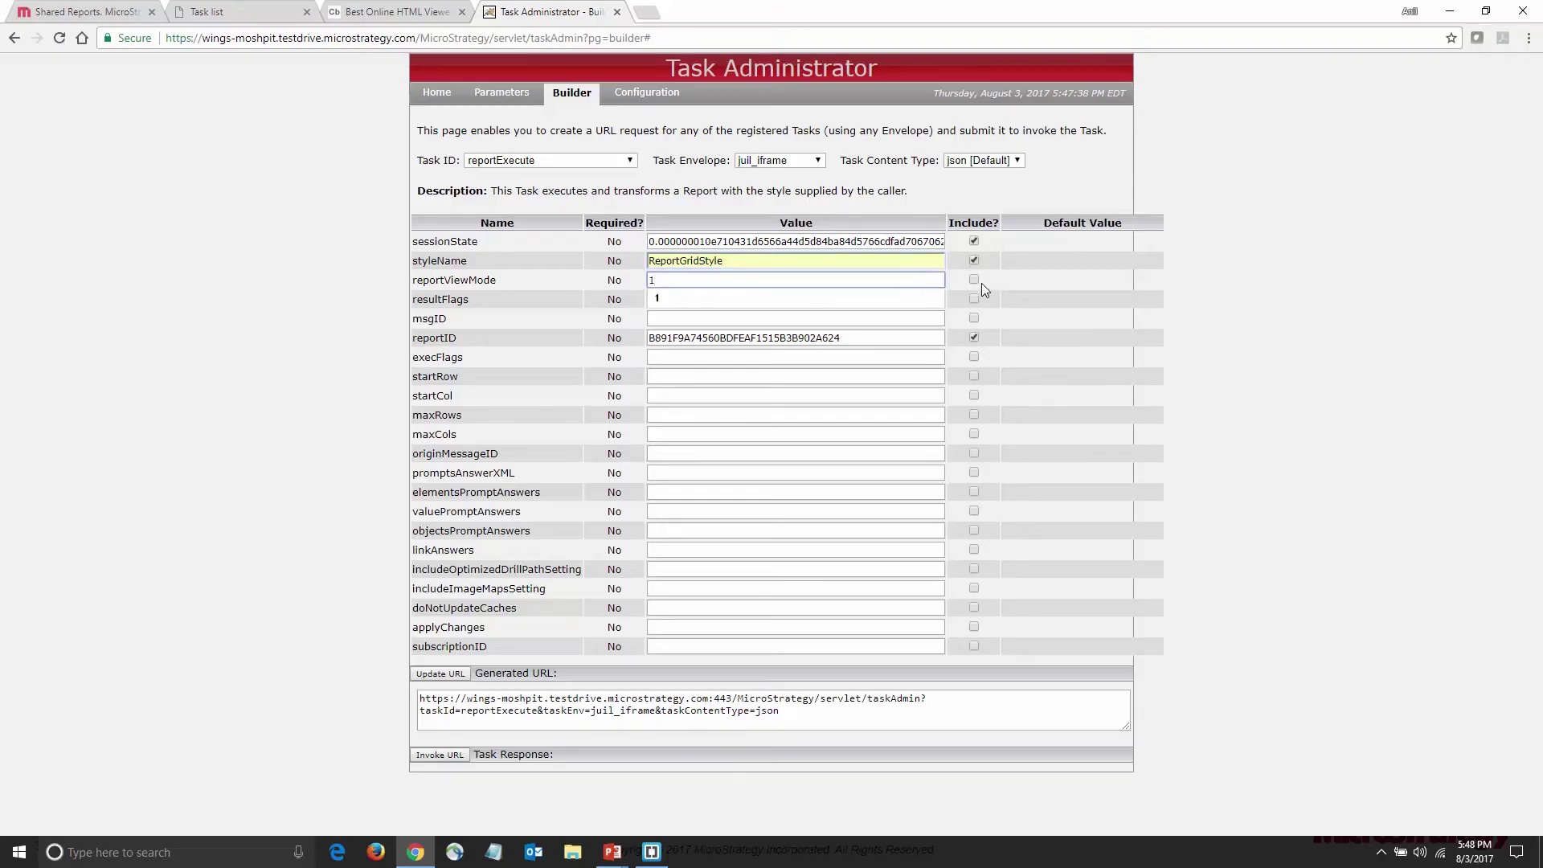
pyautogui.click(975, 281)
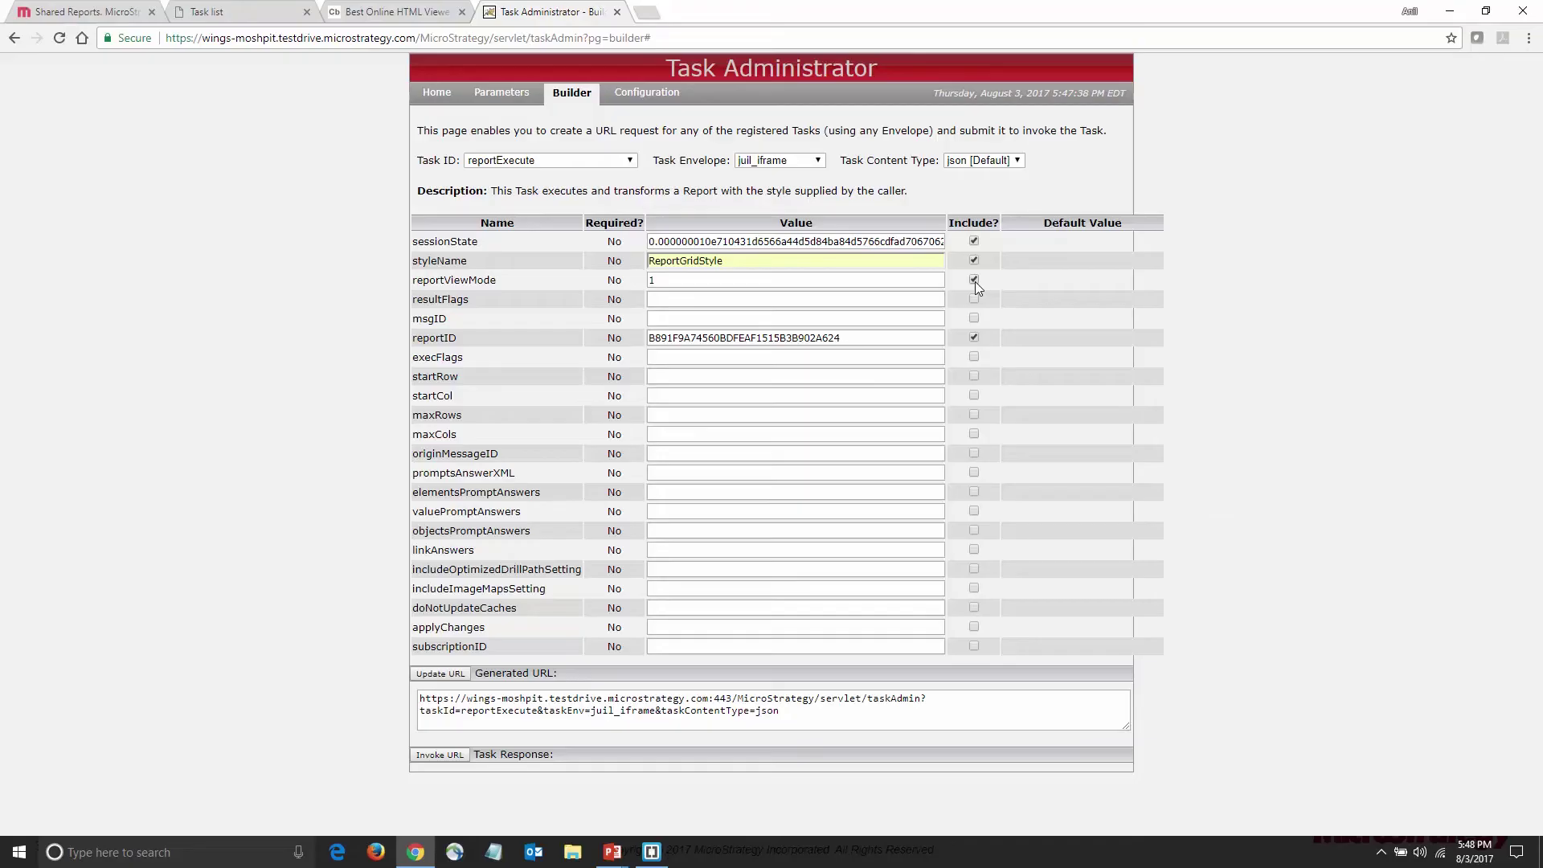
pyautogui.click(455, 676)
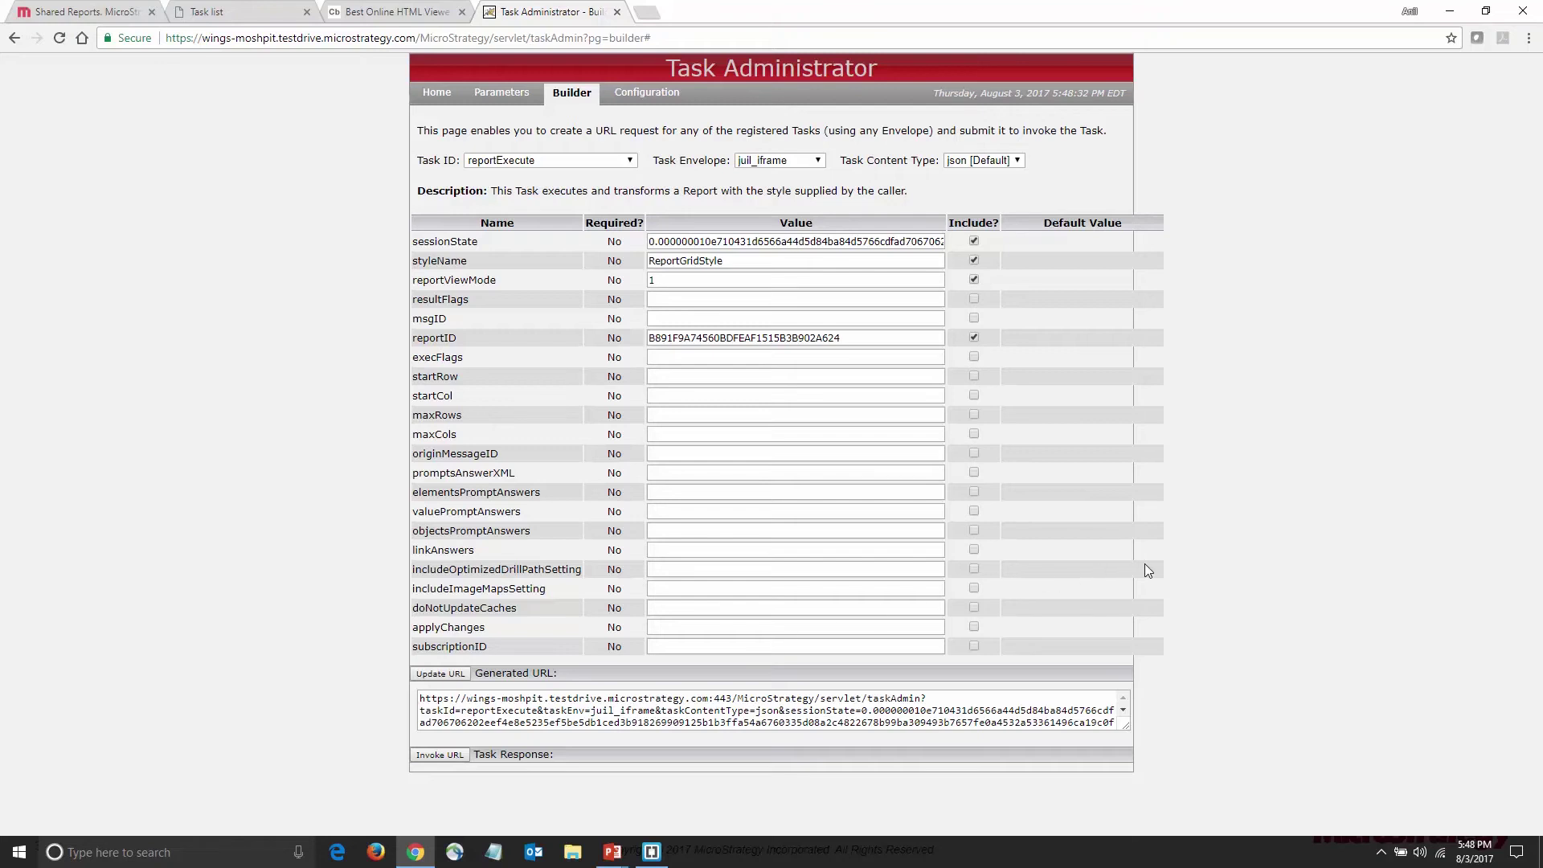
# Scroll the reportExecute response to the <table> markup and select it
pyautogui.scroll(-1, 1146, 566)
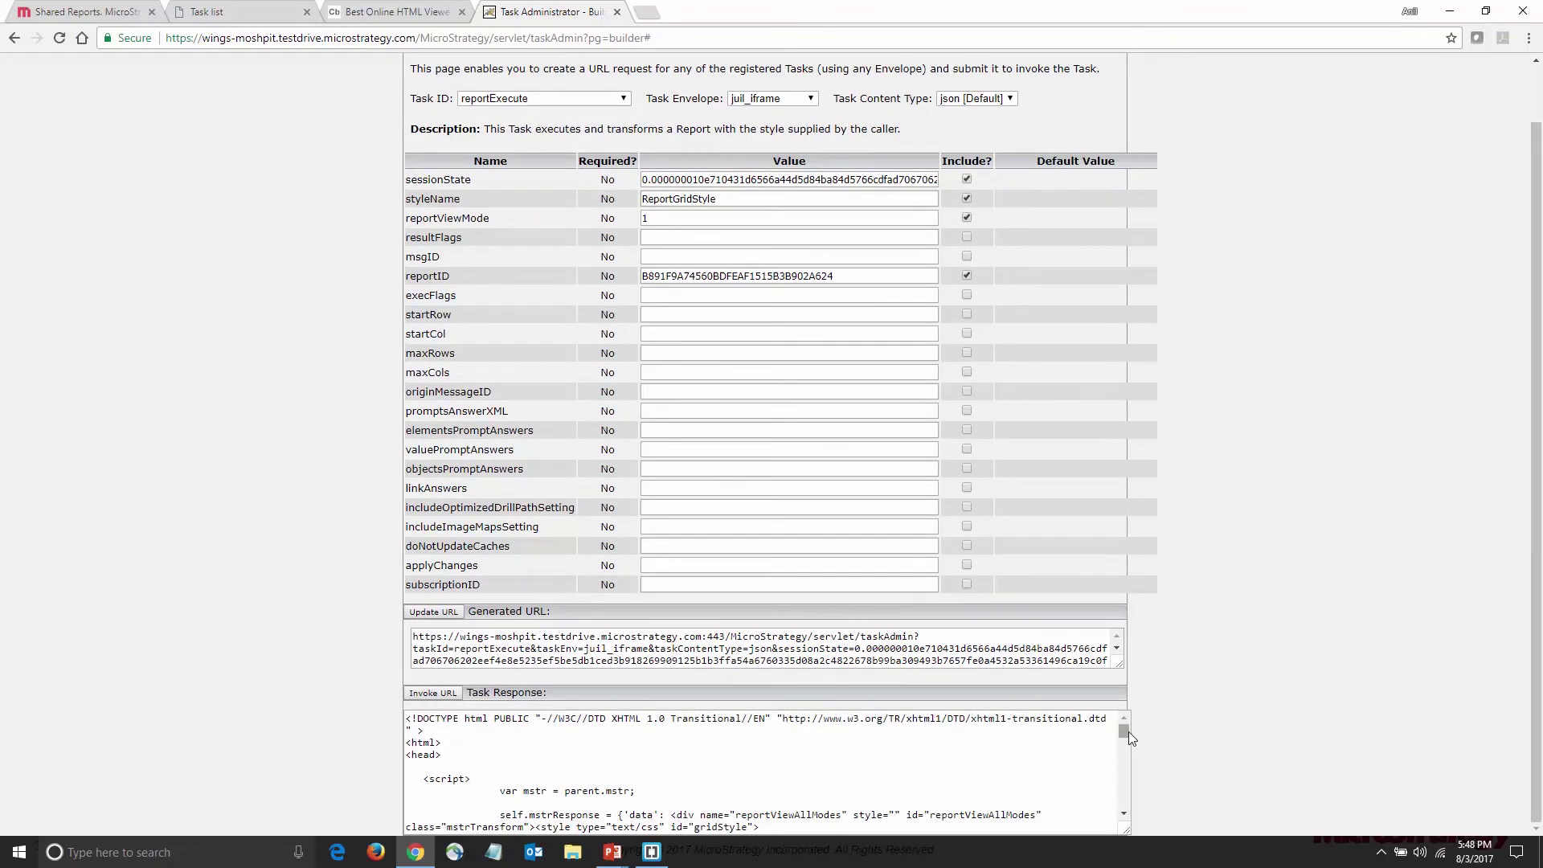
pyautogui.scroll(-10, 1127, 738)
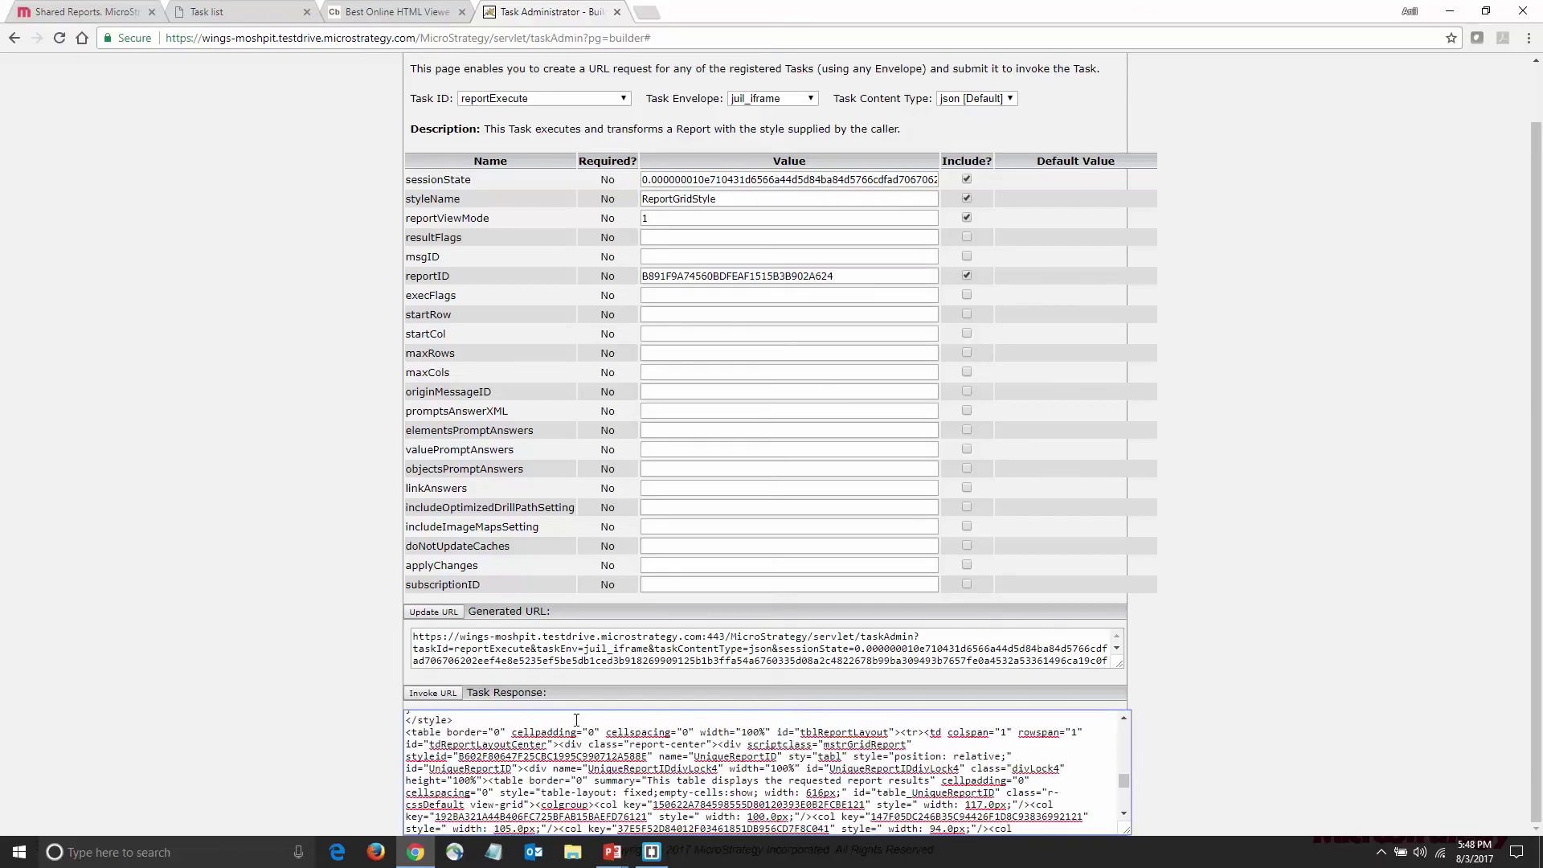
pyautogui.moveTo(406, 733); pyautogui.dragTo(808, 776)
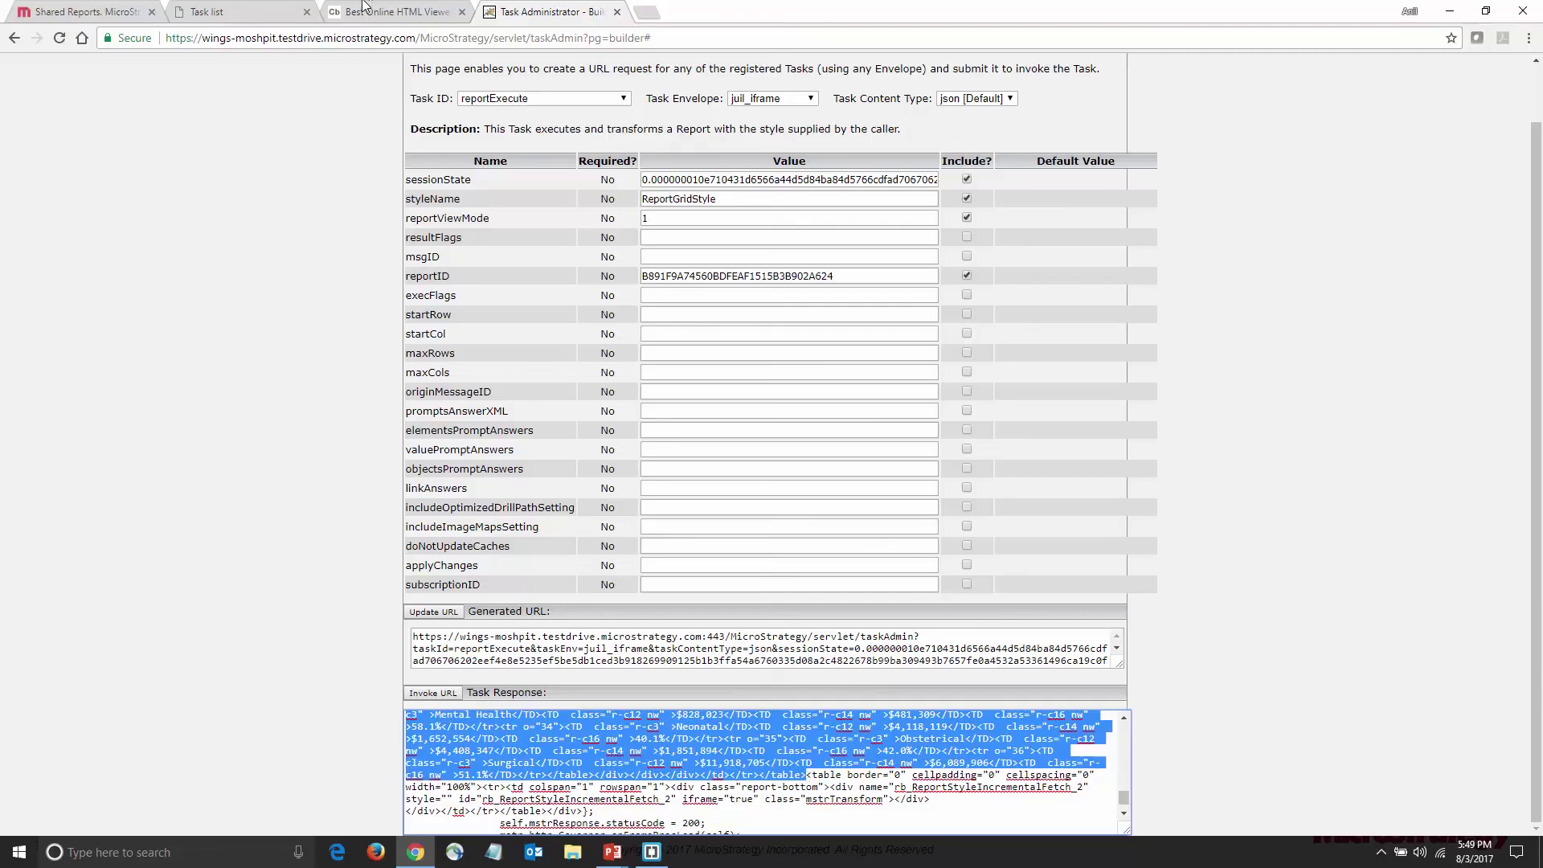
# Paste the report table HTML into Code Beautify's HTML Viewer and beautify it
pyautogui.hotkey('ctrl', 'shift', 'Tab')
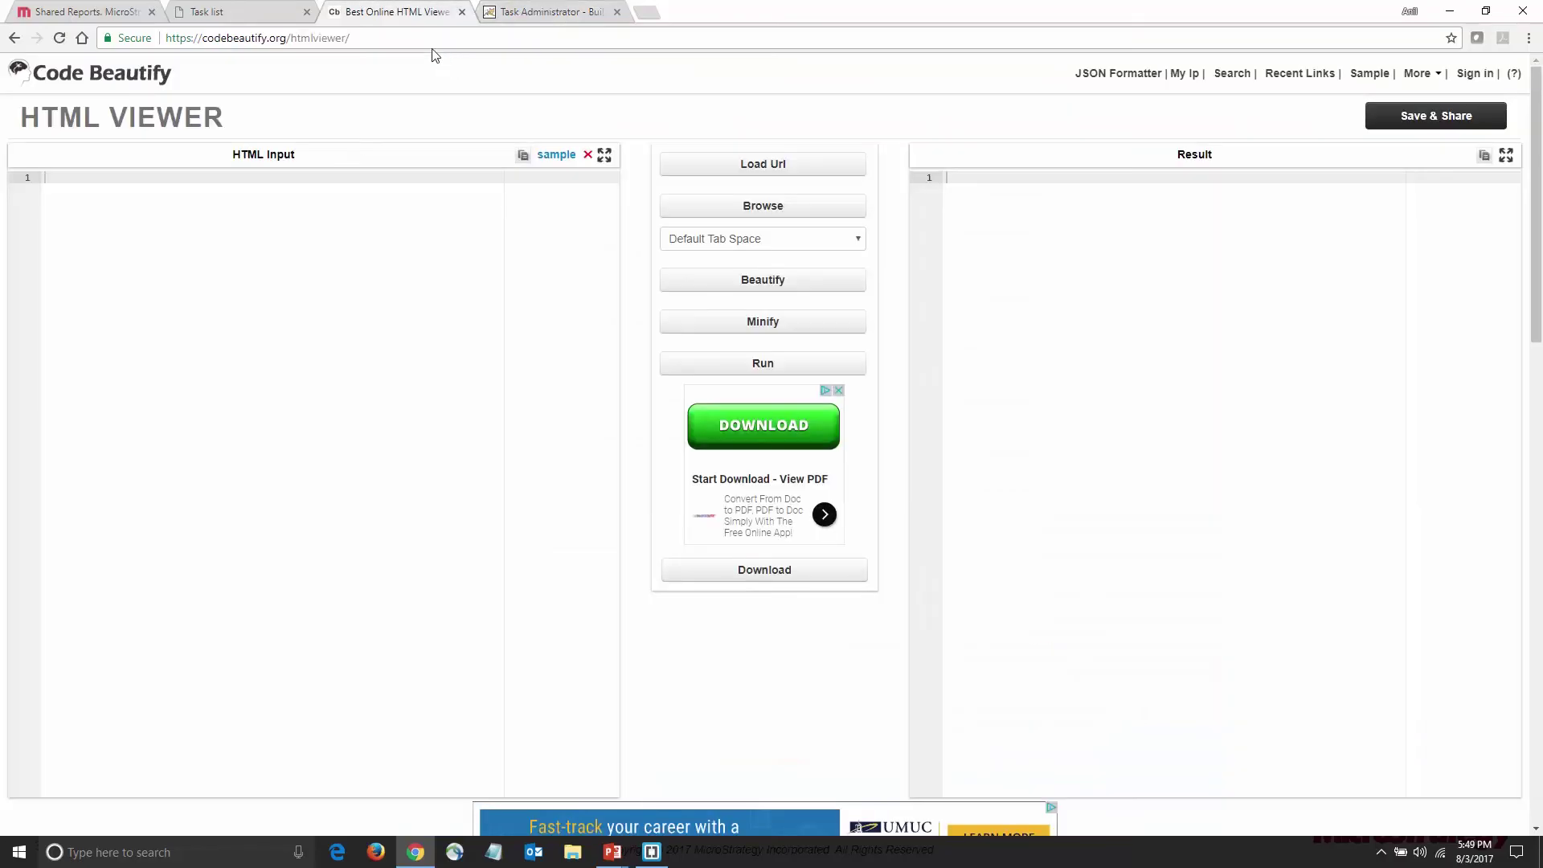
pyautogui.hotkey('ctrl', 'v')
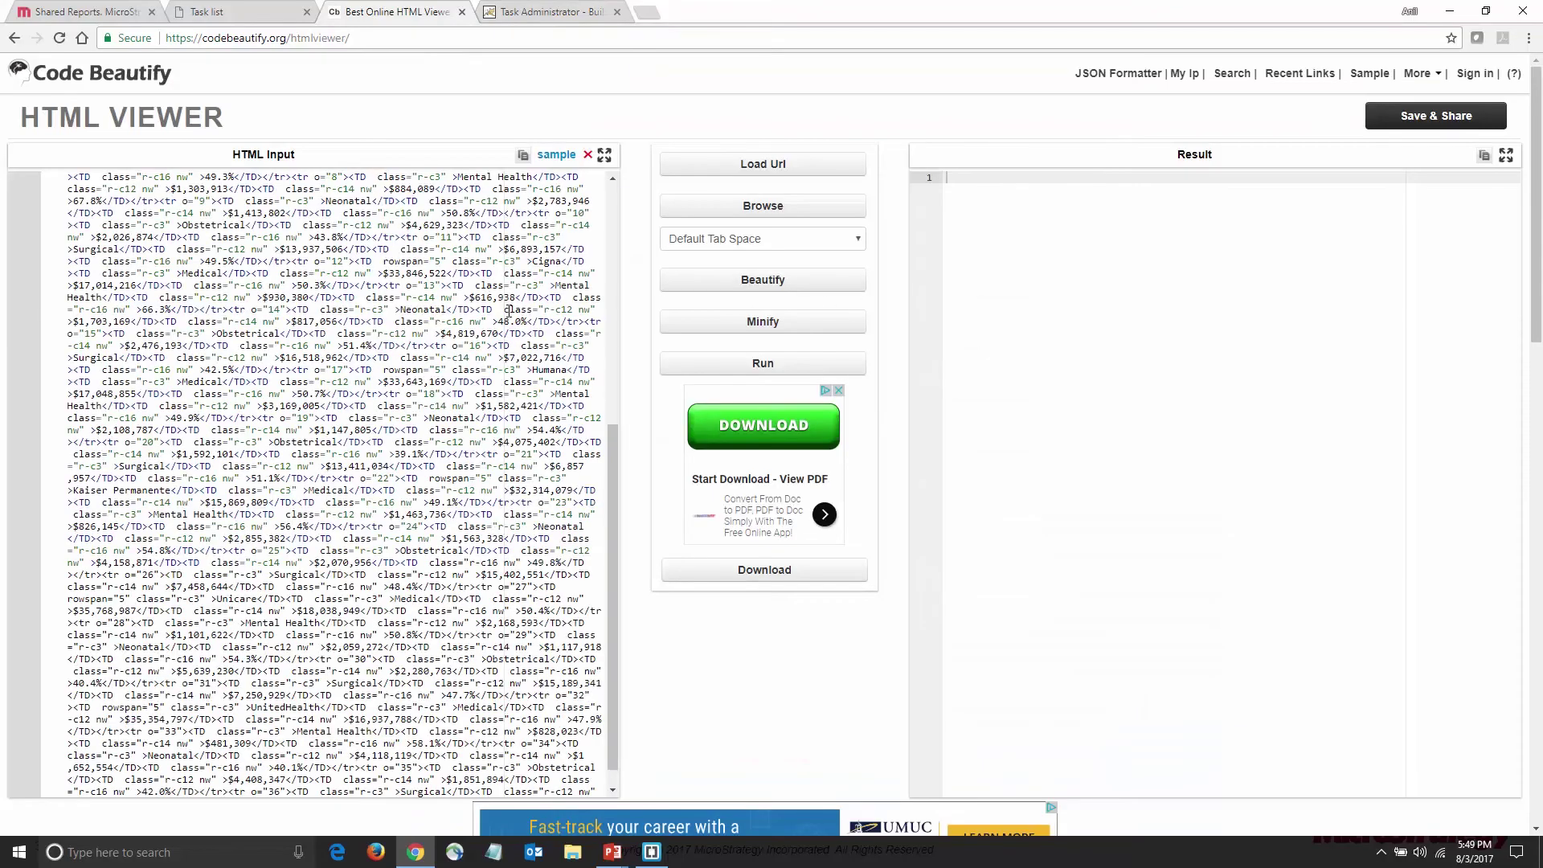
pyautogui.click(778, 283)
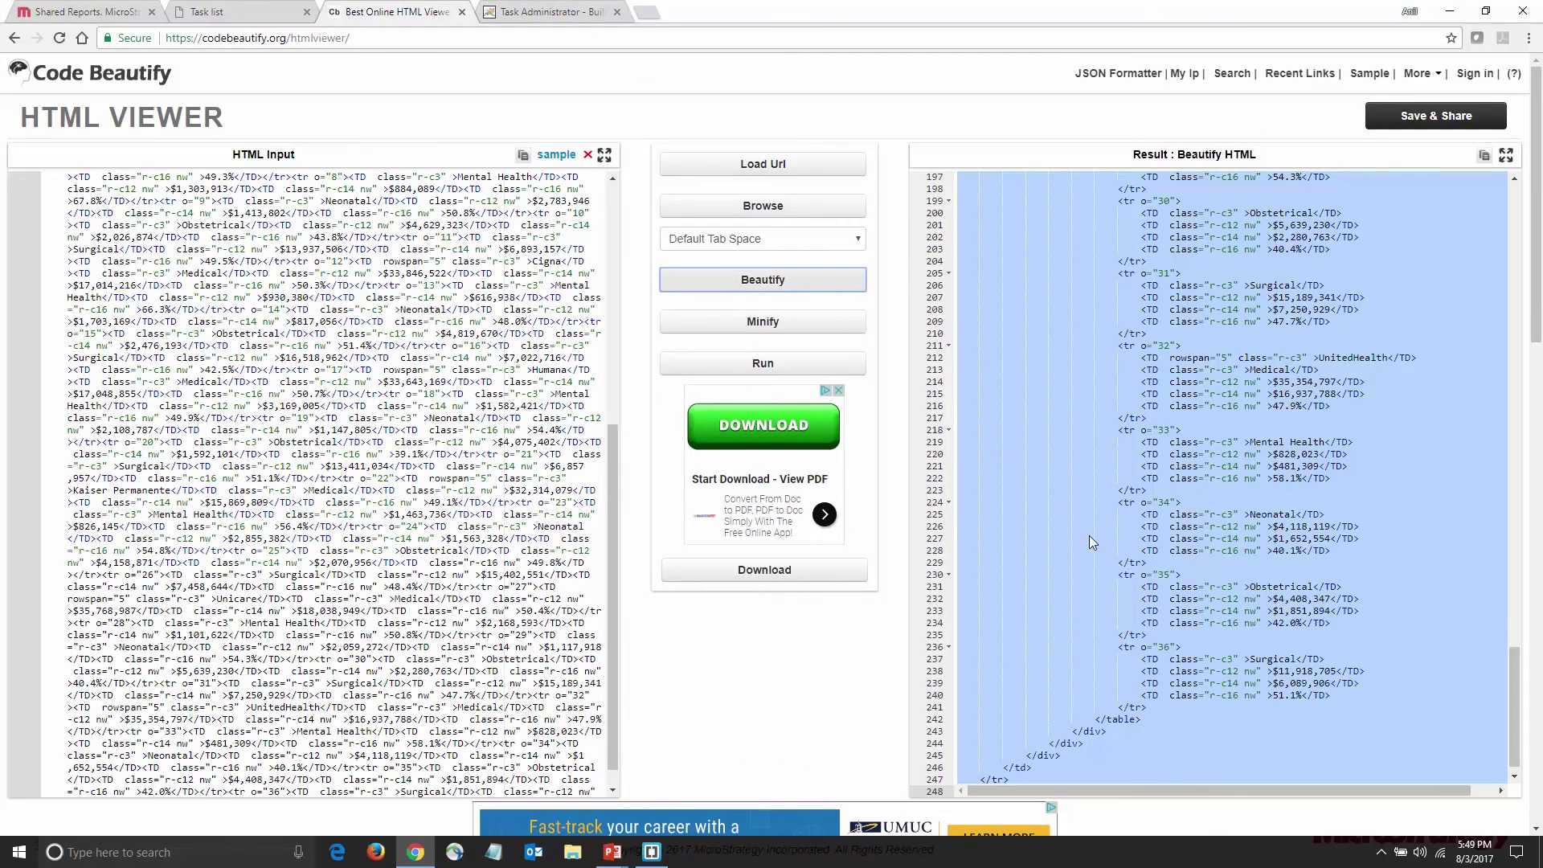
pyautogui.scroll(2, 1093, 539)
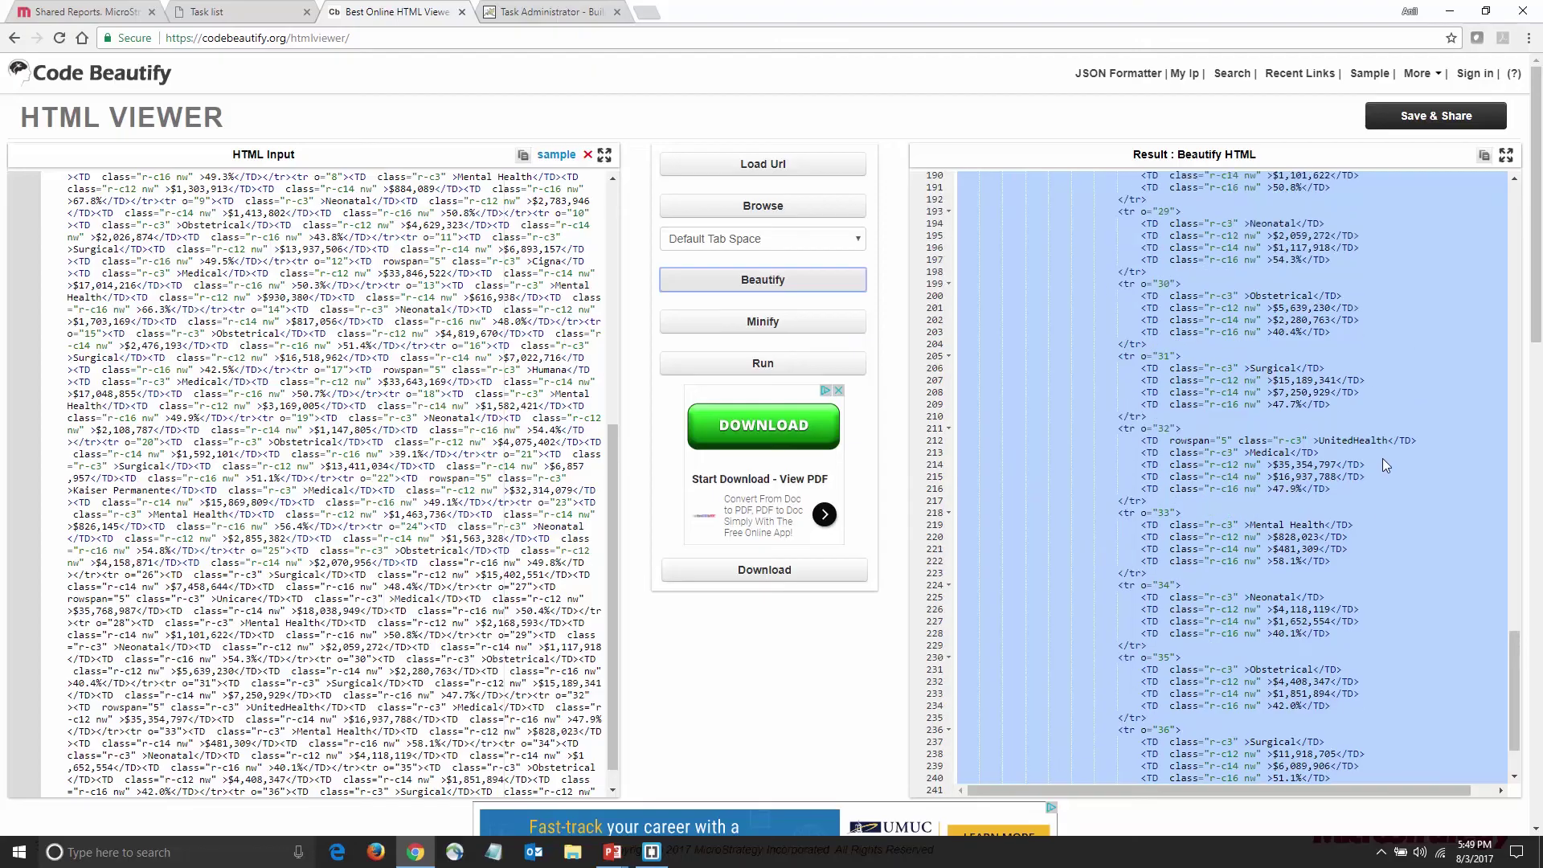
pyautogui.scroll(8, 1371, 440)
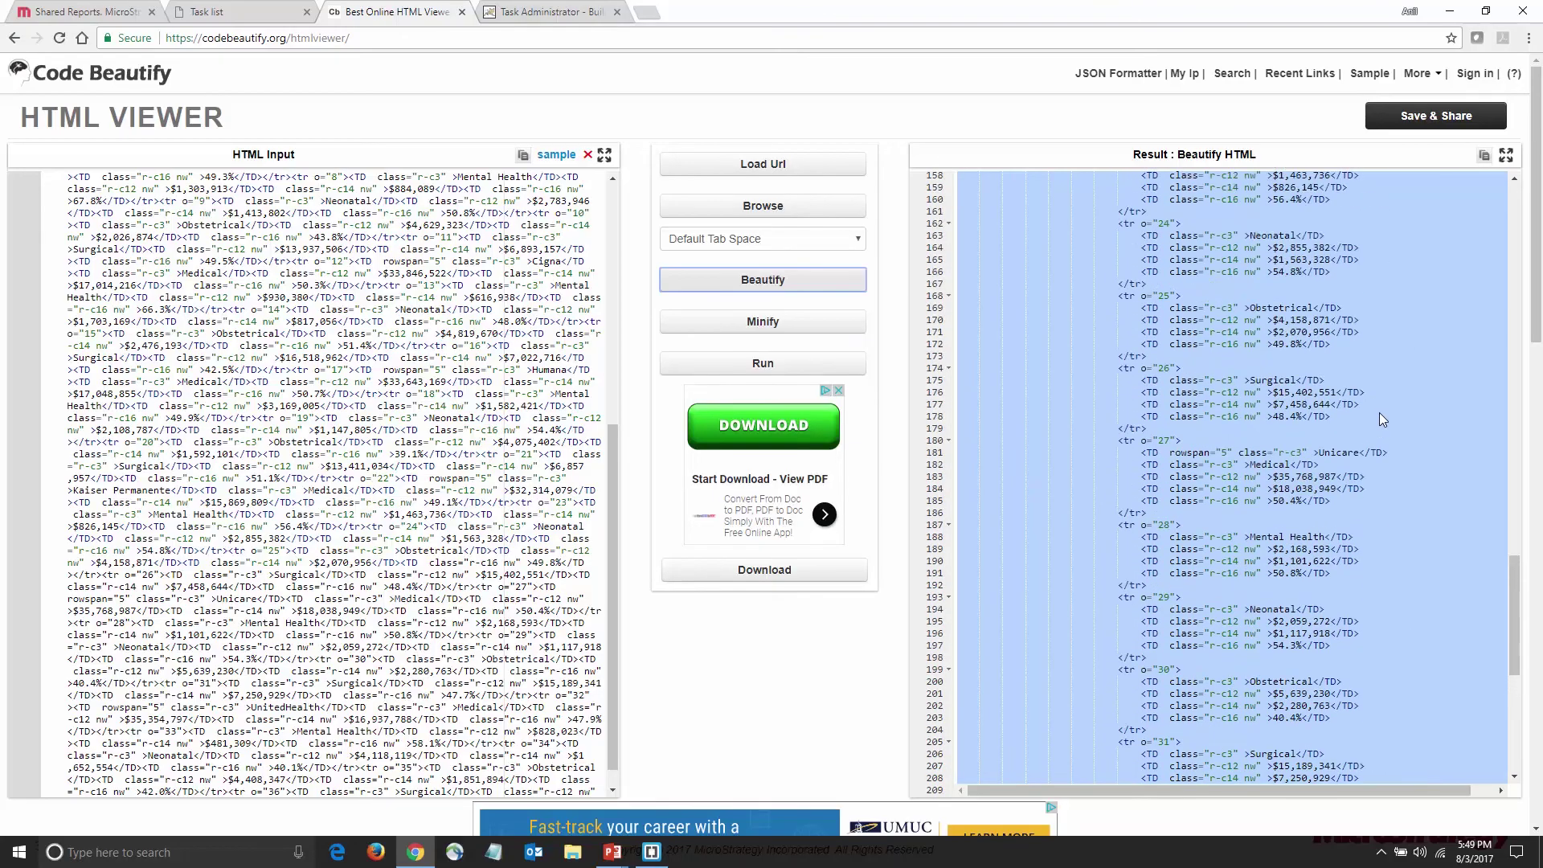
pyautogui.moveTo(1515, 599); pyautogui.dragTo(1541, 179)
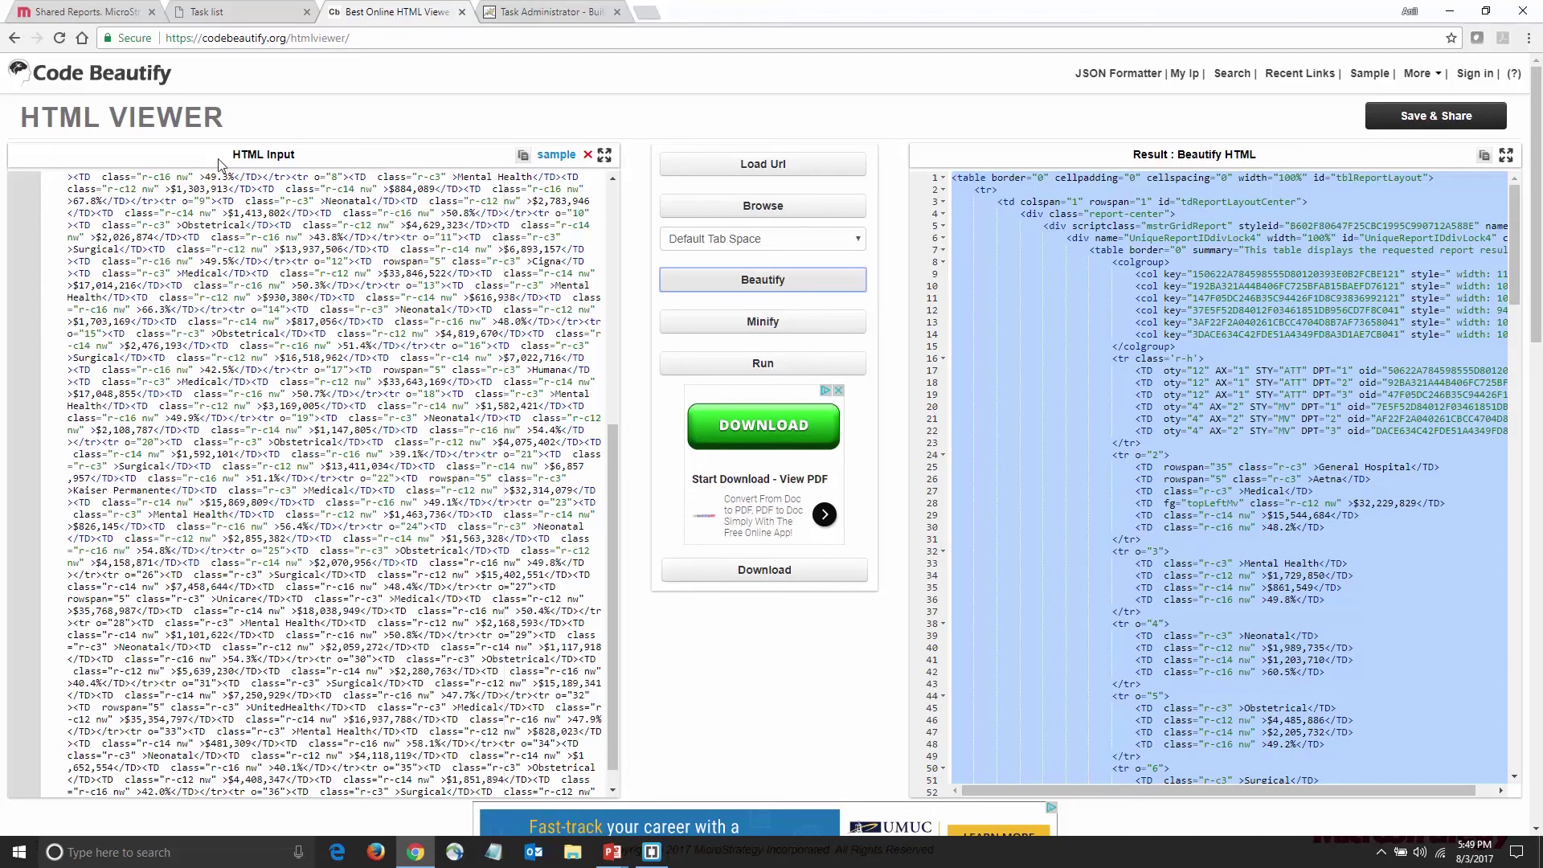
pyautogui.click(231, 14)
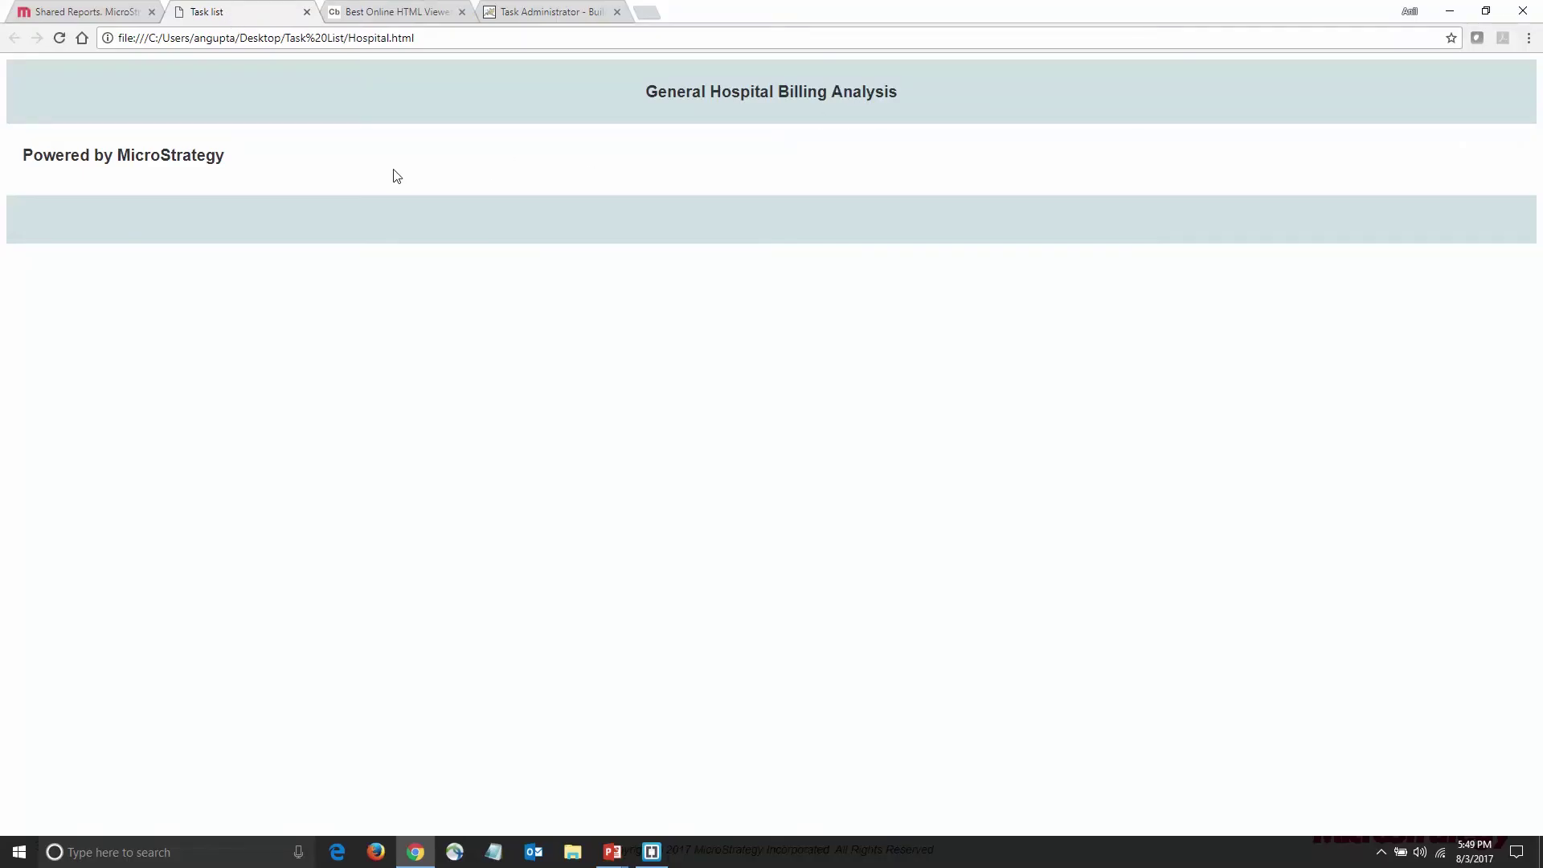
# Paste the report table into Hospital.html at line 23 in Brackets and save the file
pyautogui.click(652, 852)
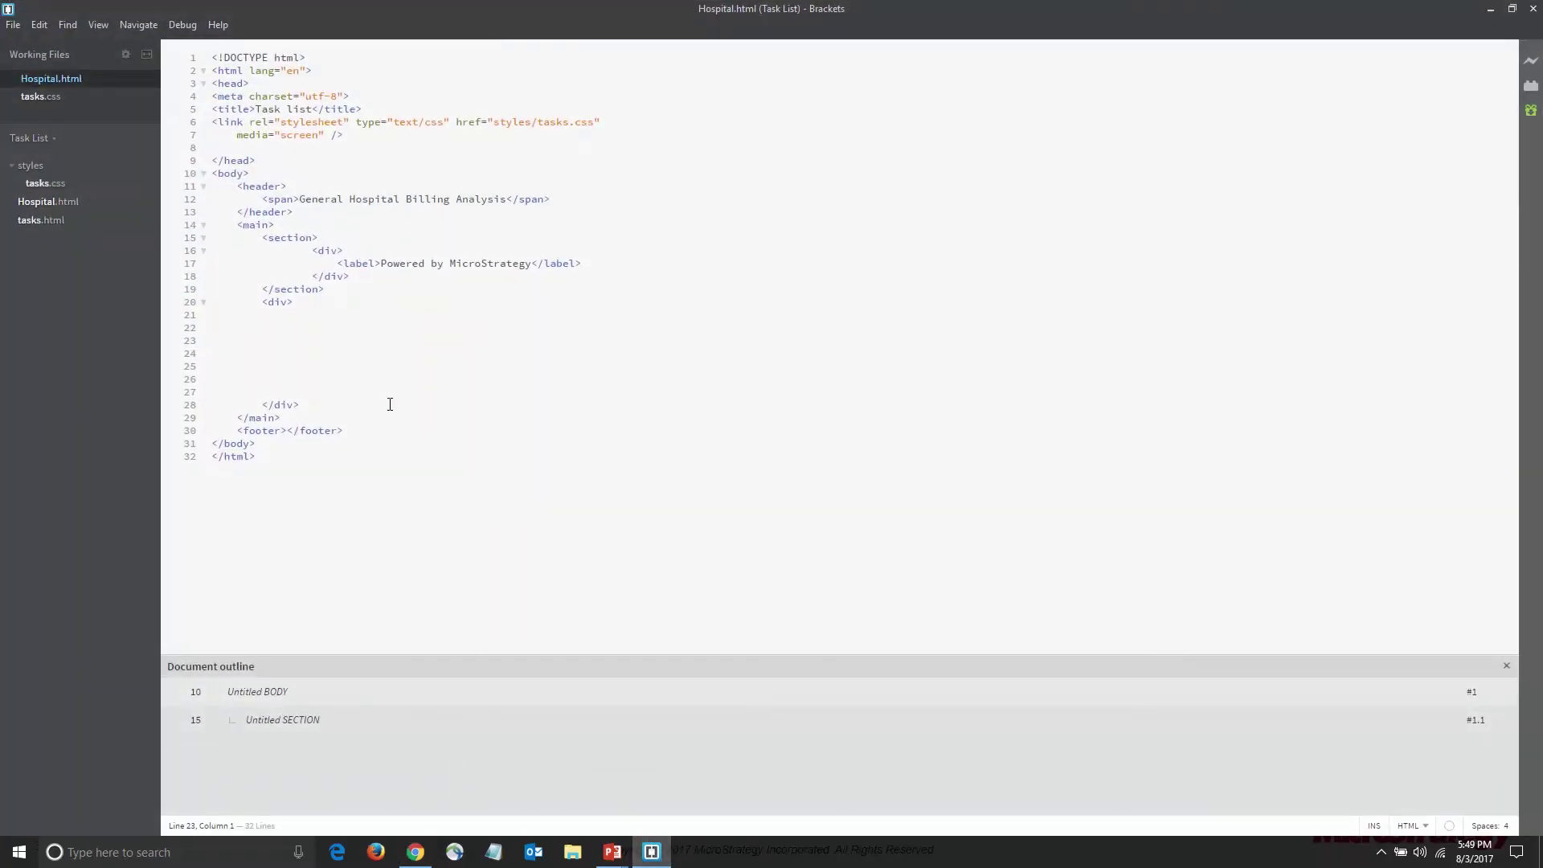
pyautogui.hotkey('ctrl', 'v')
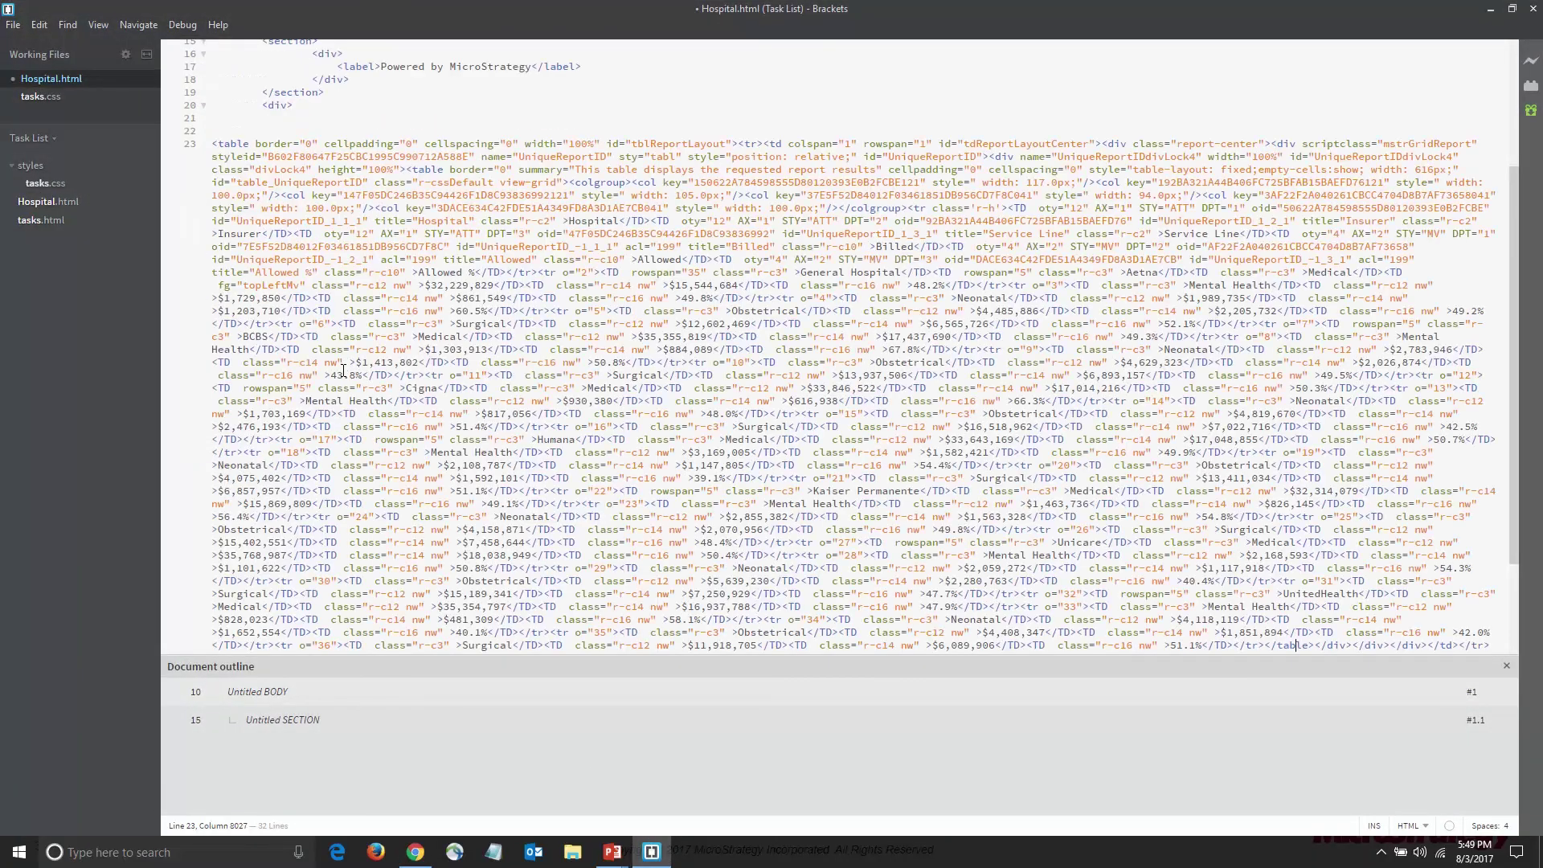
pyautogui.click(13, 25)
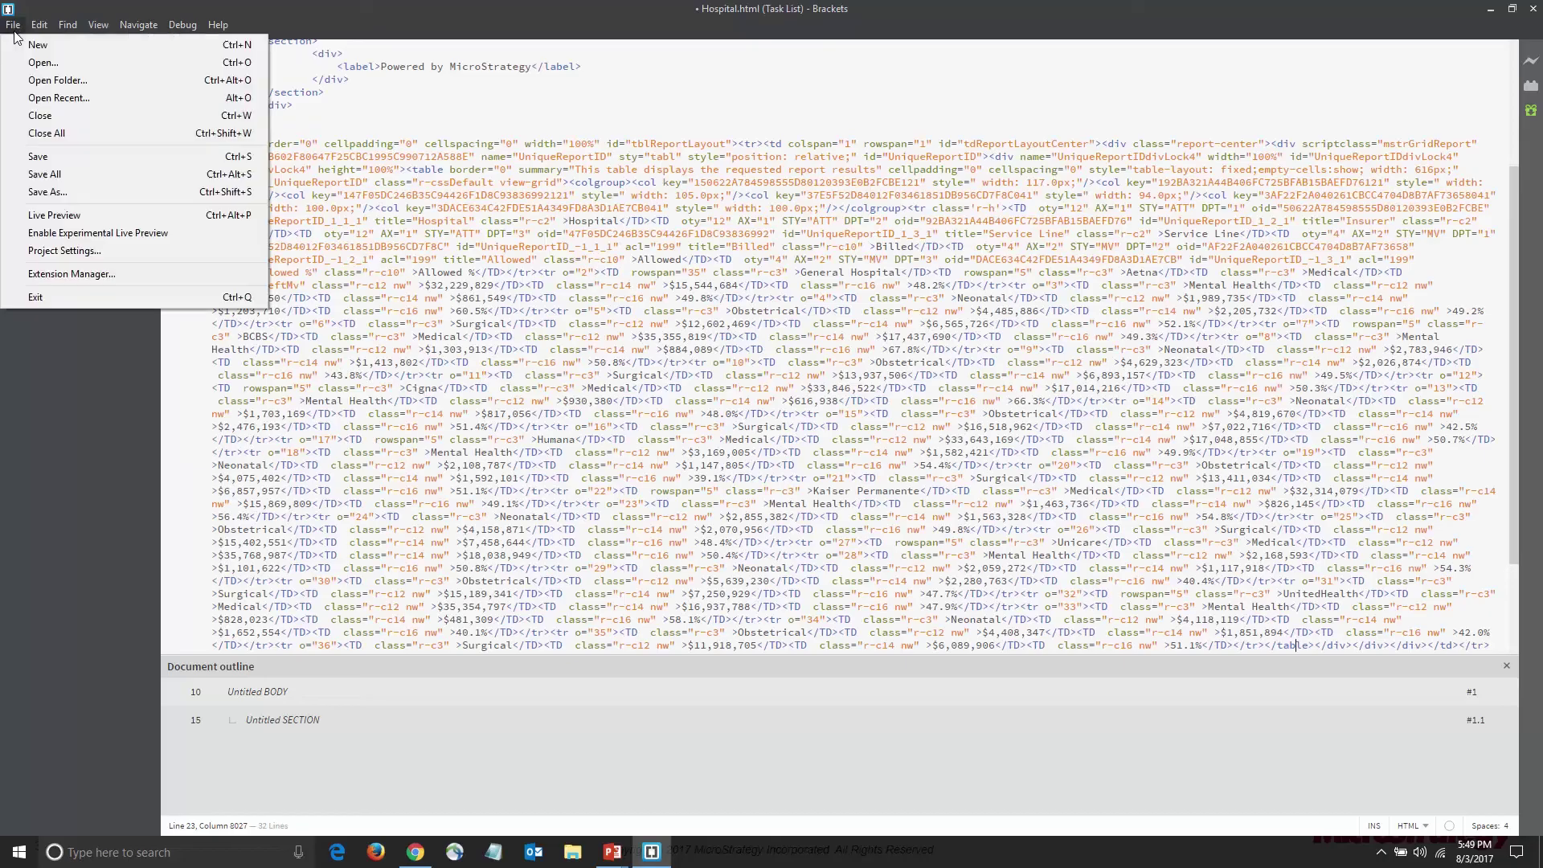
pyautogui.click(32, 158)
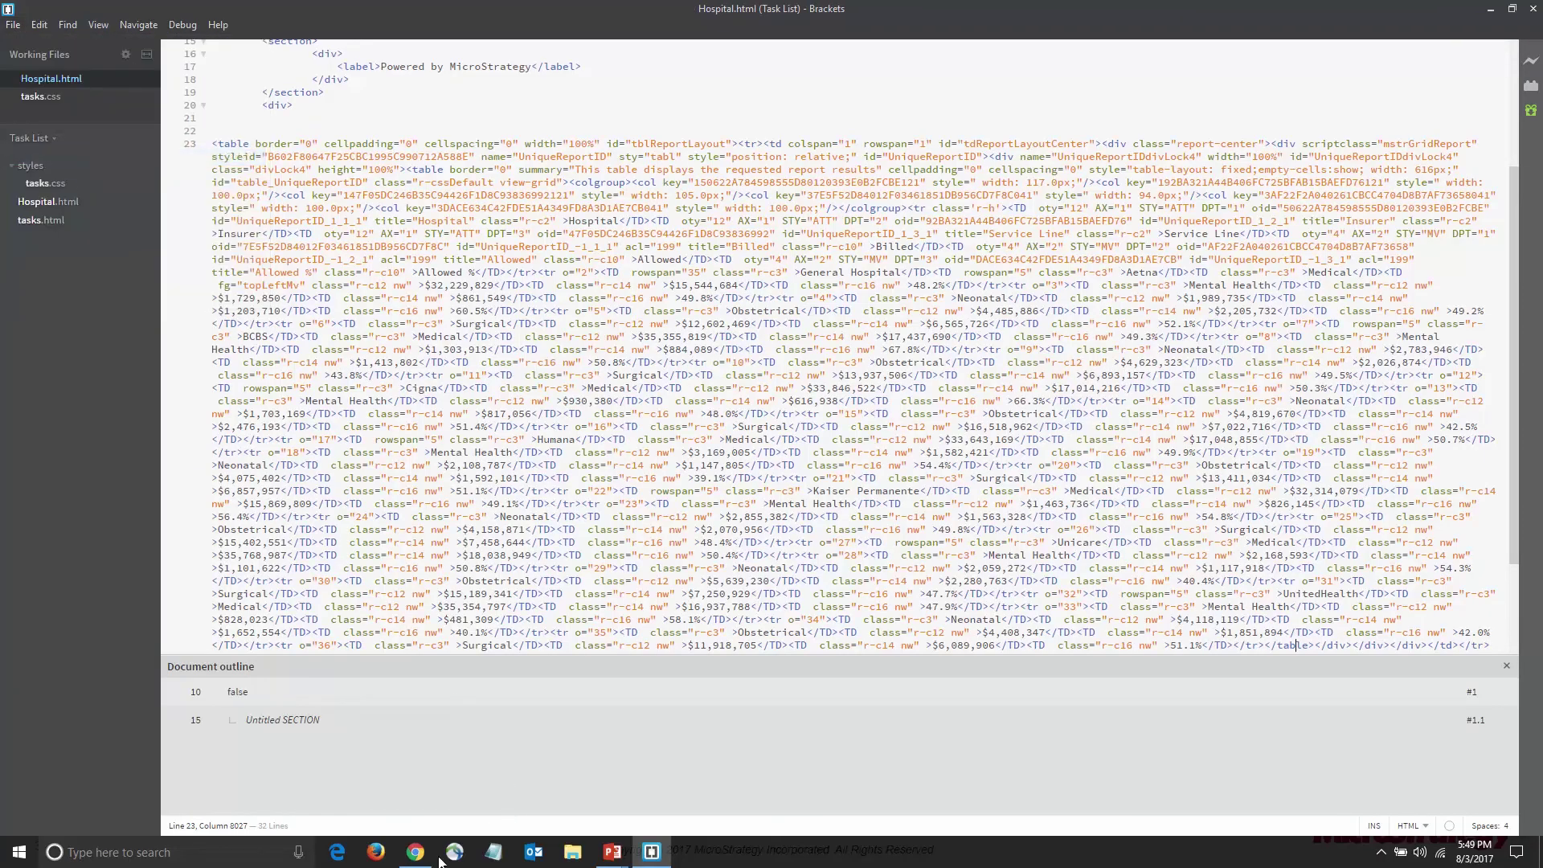
pyautogui.click(415, 852)
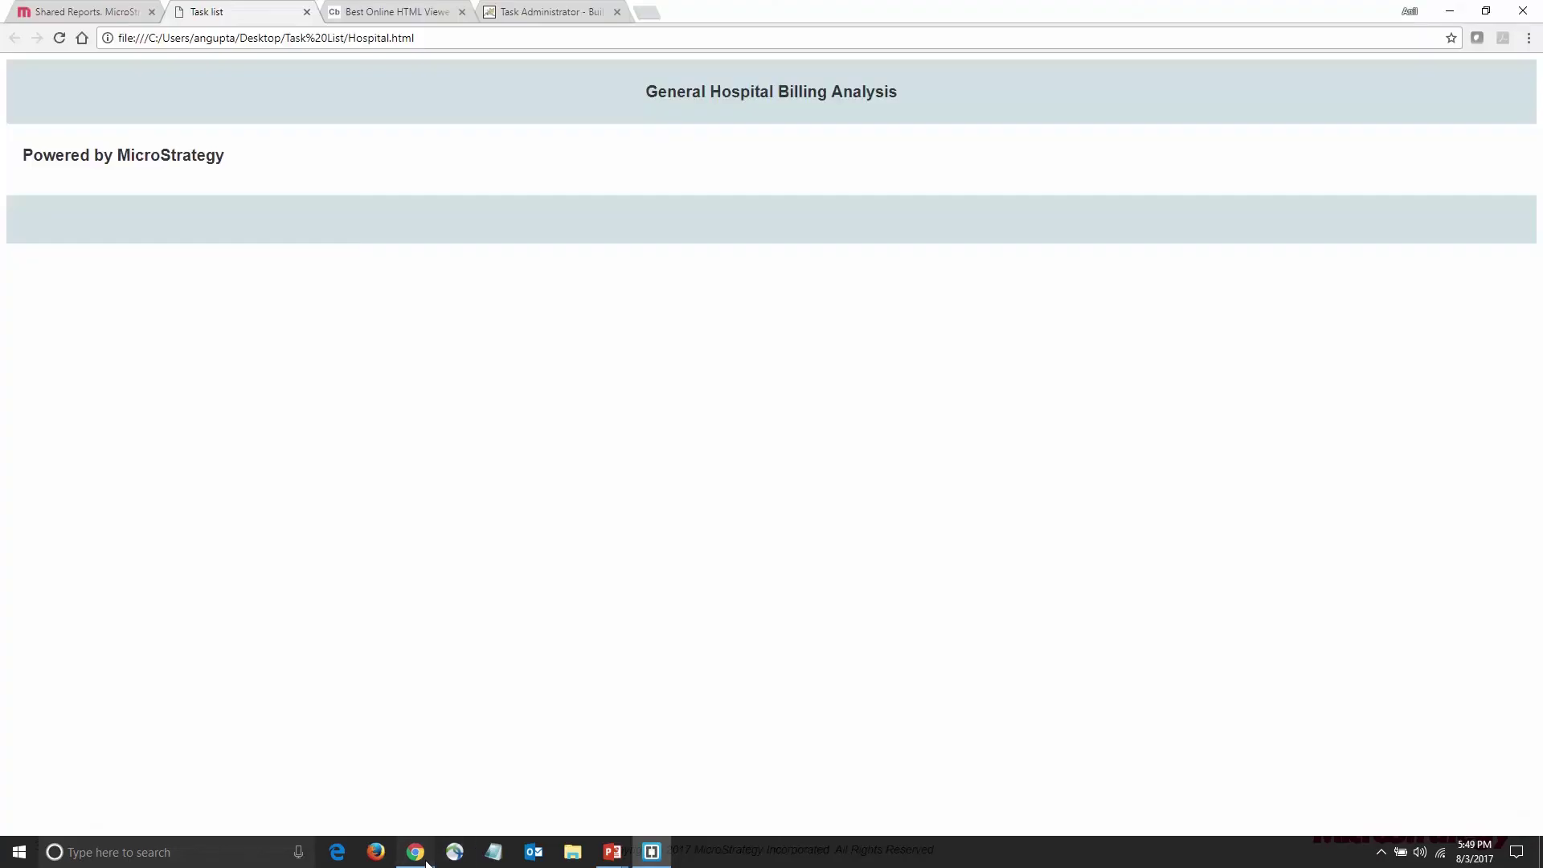
# Reload Hospital.html in Chrome to render the General Hospital billing table
pyautogui.click(56, 45)
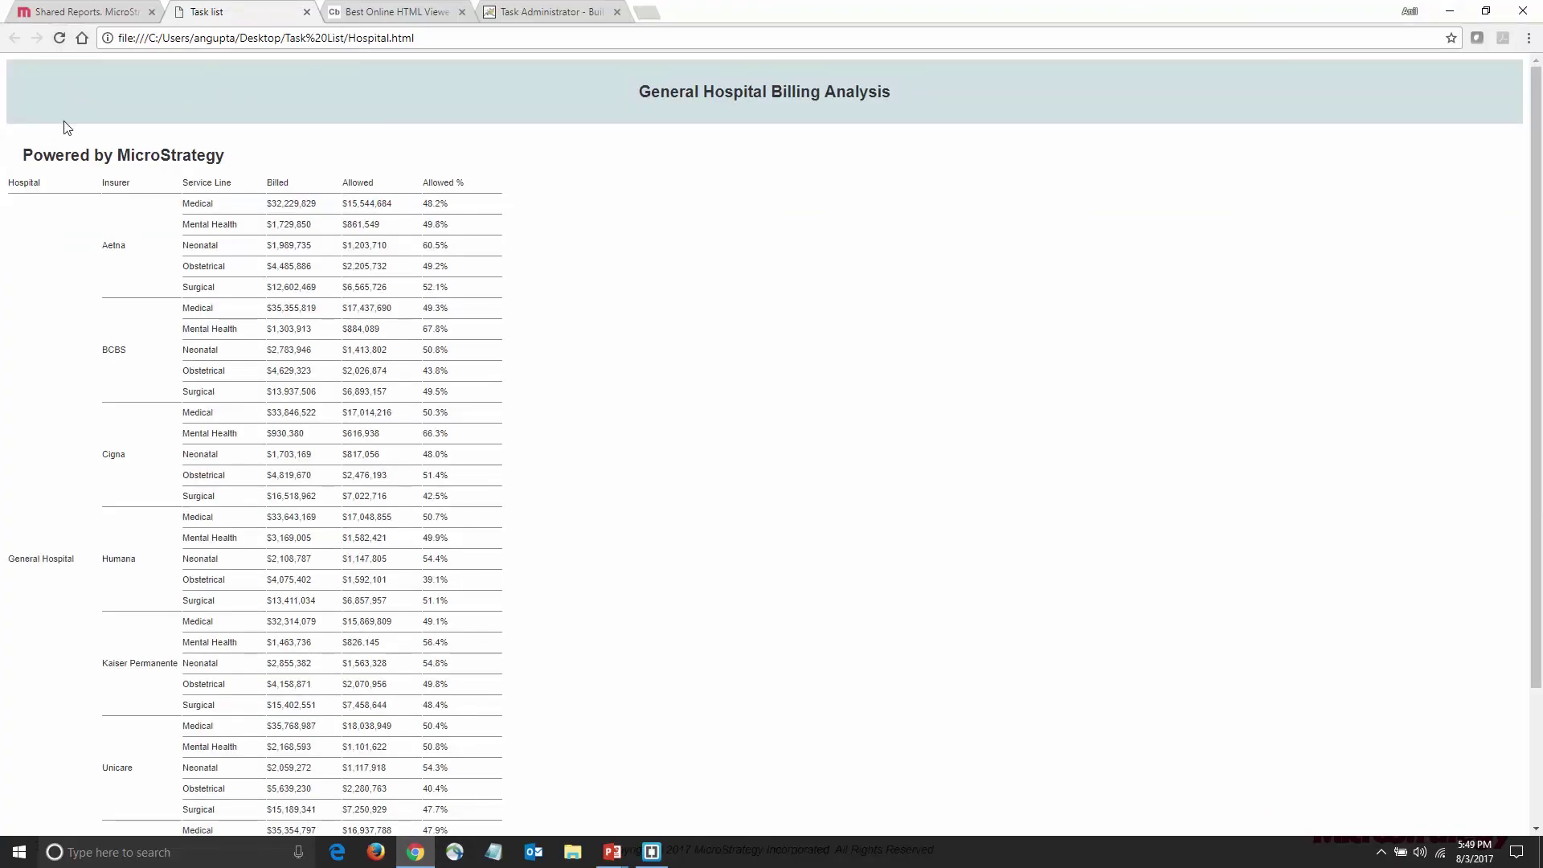